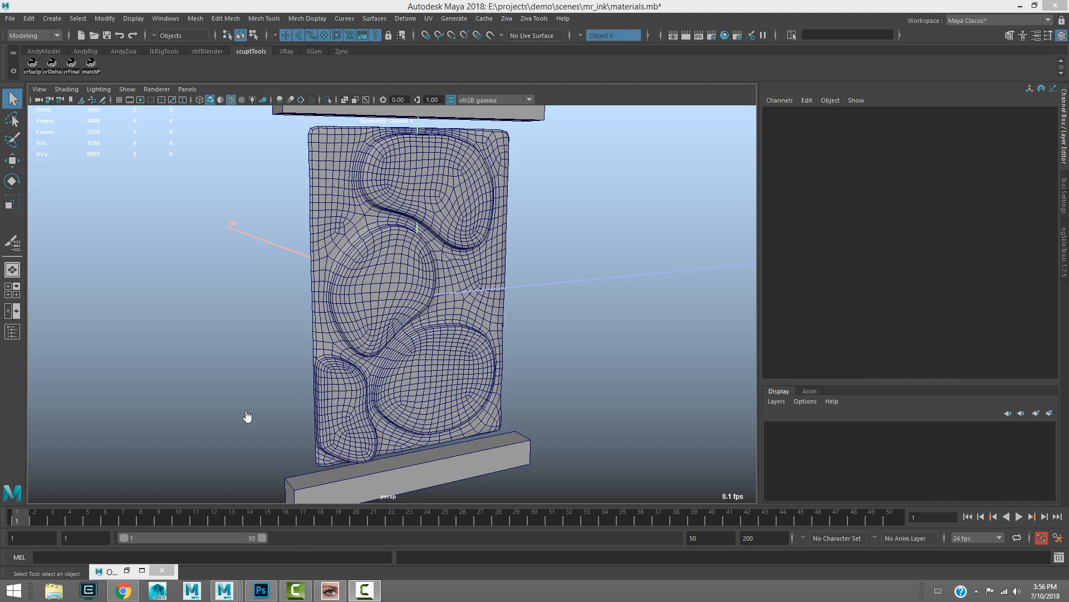
- Select the plates tissue and examine its tet mesh and bone attachments from several angles
left_click(340, 205)
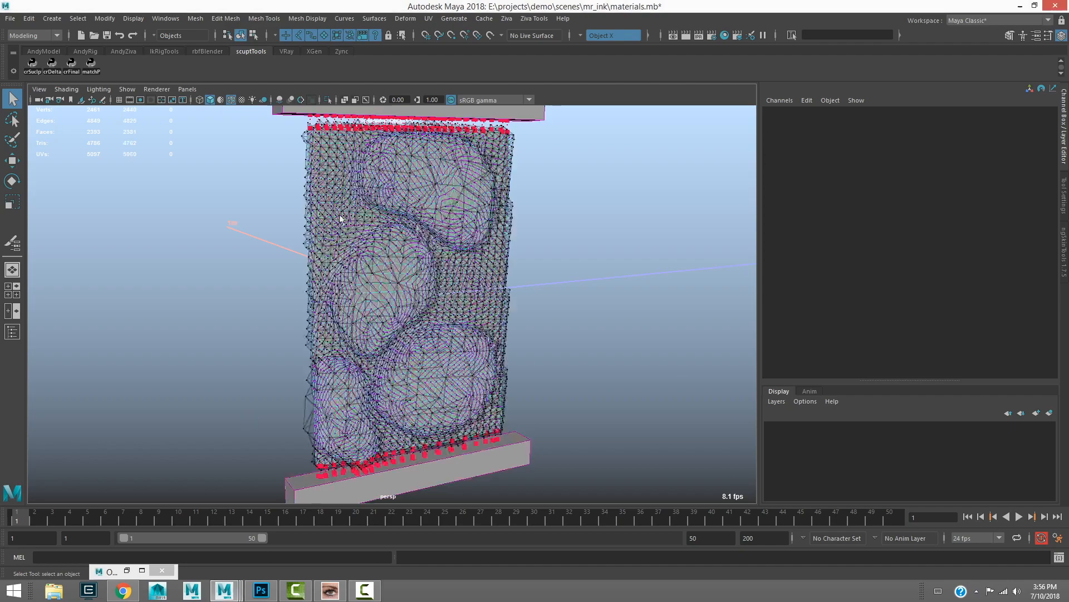
mouse_move(312, 245)
left_mouse_down("alt")
mouse_move(298, 258)
mouse_move(306, 268)
mouse_move(411, 265)
mouse_move(330, 273)
mouse_move(325, 259)
mouse_move(306, 257)
left_mouse_up("alt")
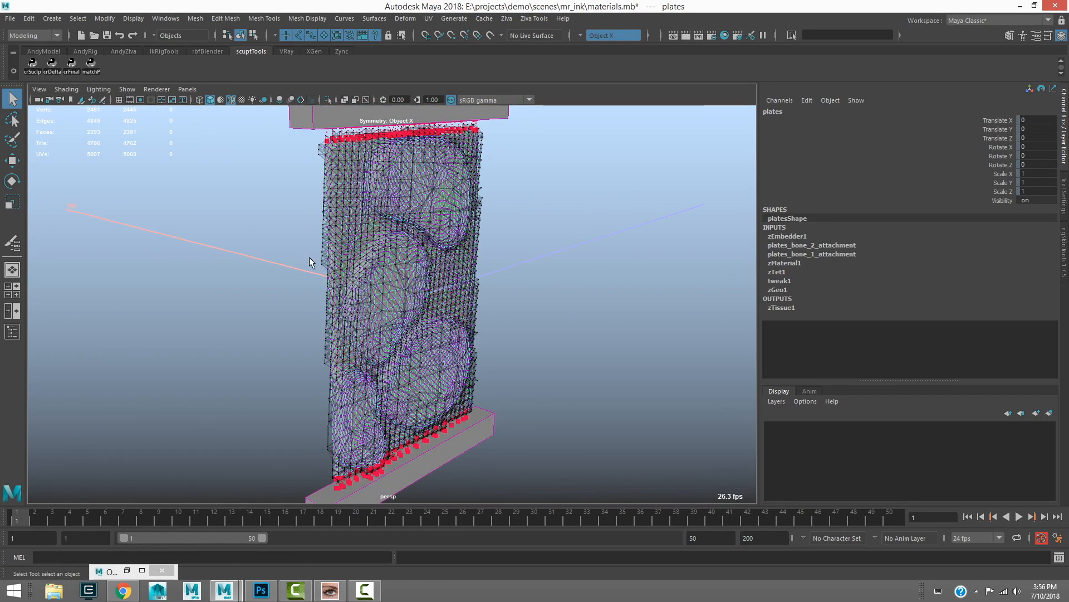
left_click_drag(330, 335, 331, 302, "alt")
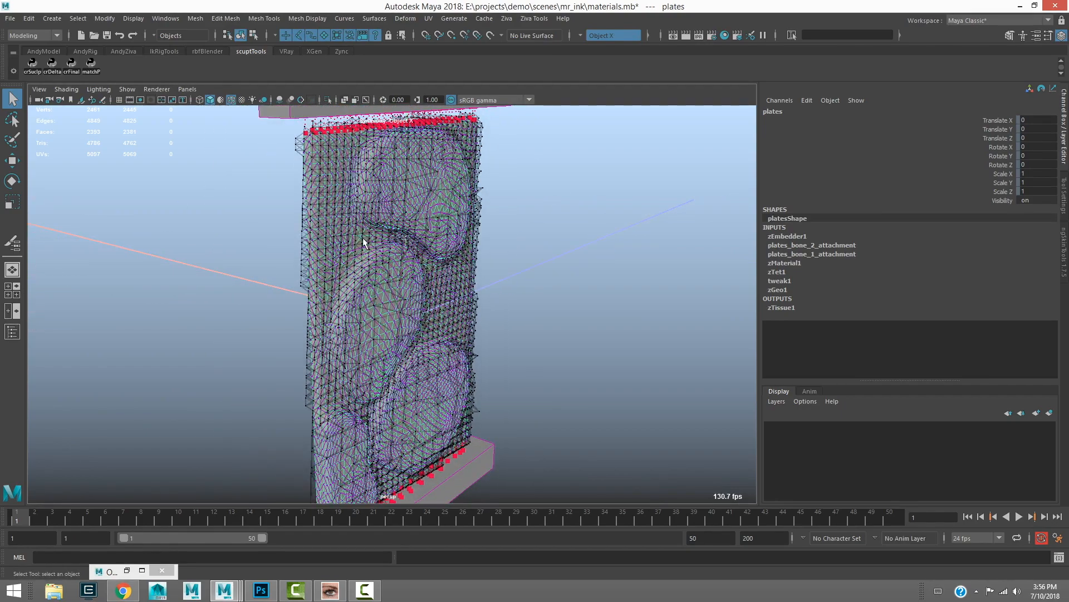
left_click_drag(363, 237, 313, 306, "alt")
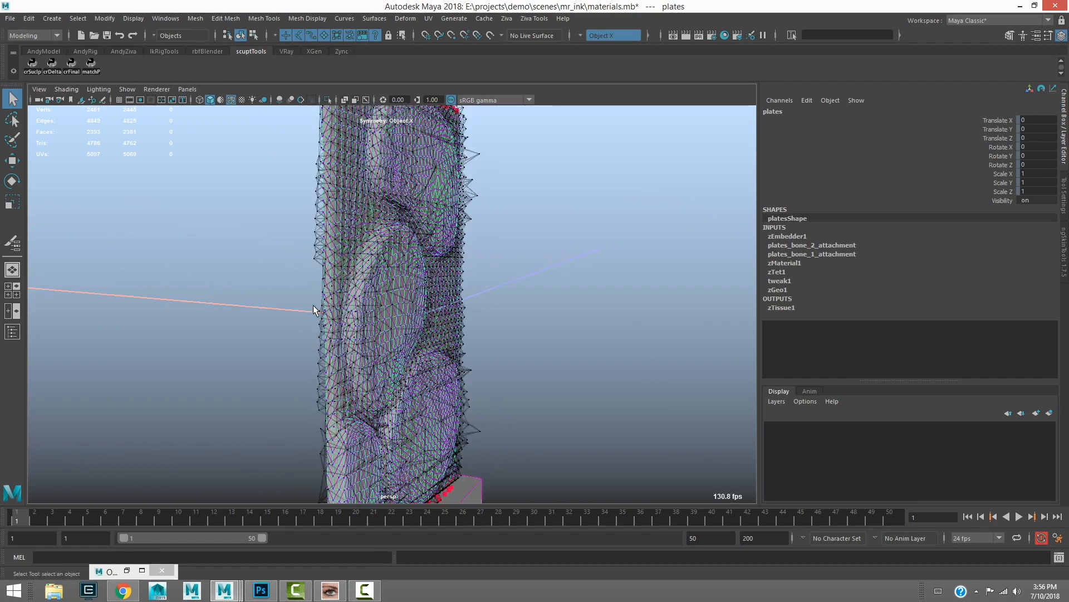
left_click_drag(332, 256, 423, 248, "alt")
left_click_drag(356, 383, 359, 278, "alt")
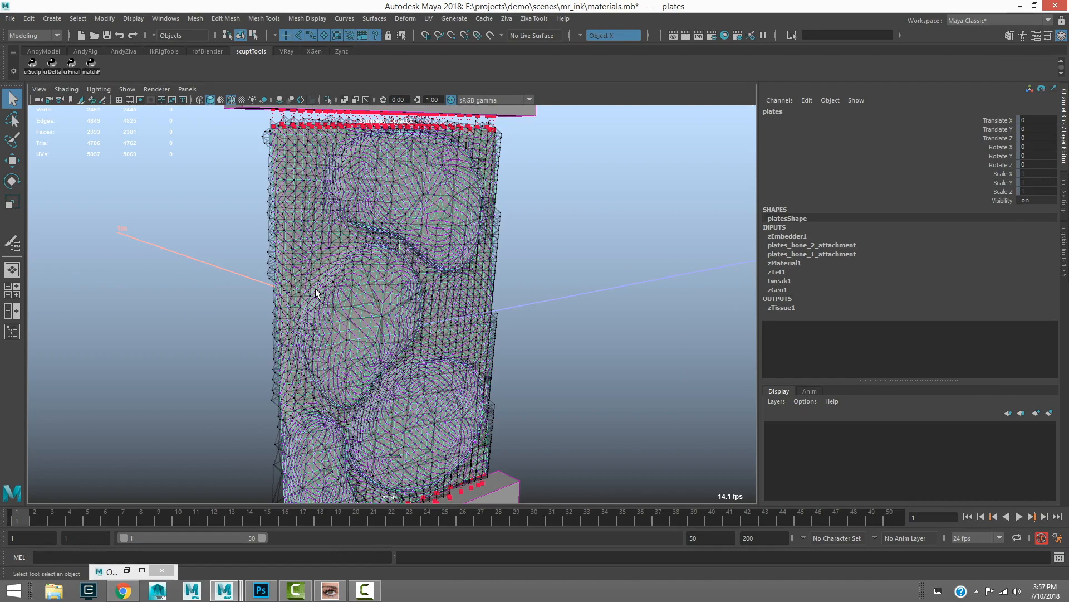
- Display the painted zTet weight map on the isolated plates mesh, and bring back the rest of the scene
key("ctrl+1")
right_click(299, 226)
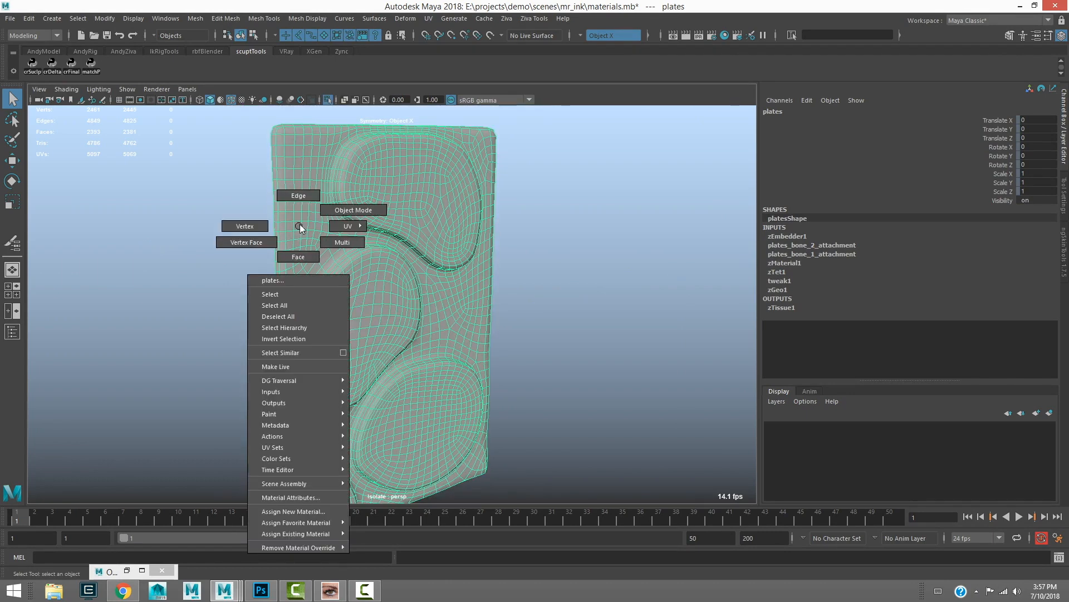
mouse_move(302, 413)
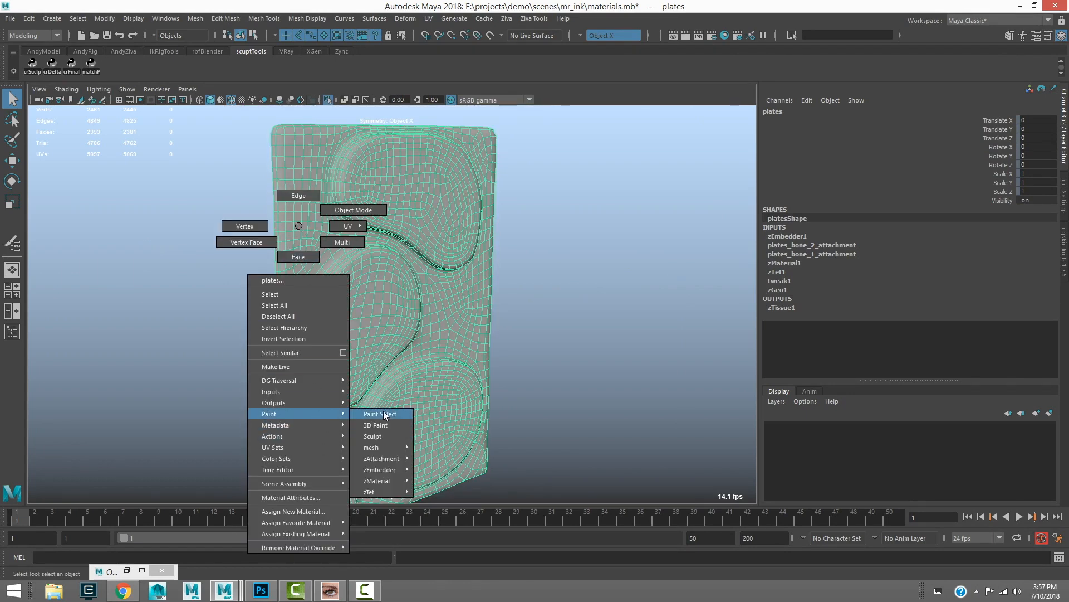
mouse_move(397, 492)
left_click(438, 492)
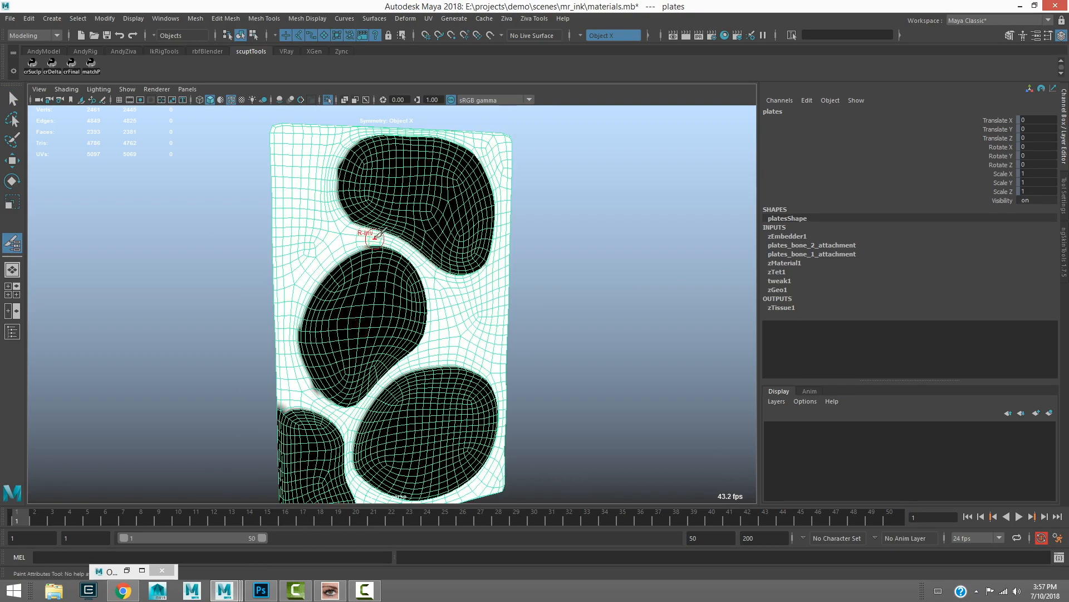
key("ctrl+1")
middle_click_drag(339, 254, 352, 244, "alt")
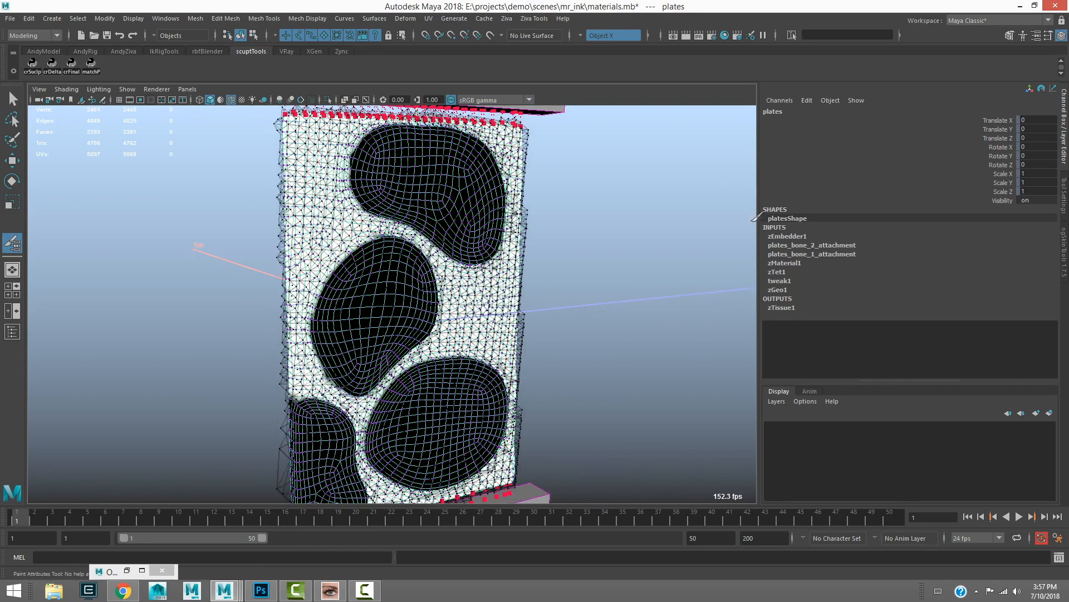
- Set the Surface Refinement of zTet1 to 1
left_click(777, 272)
left_click(995, 289)
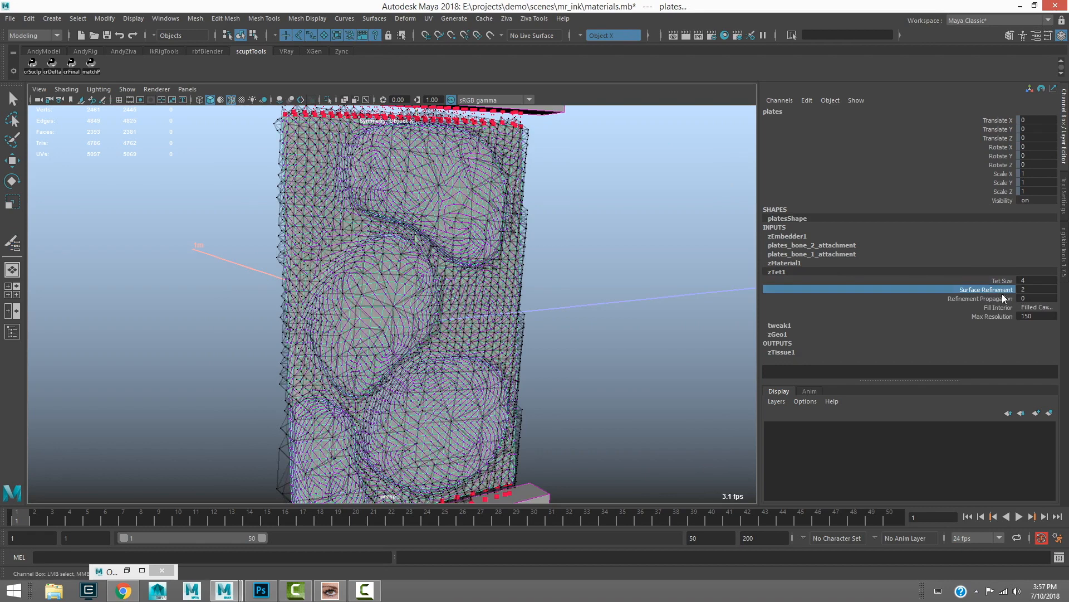
left_click(1034, 288)
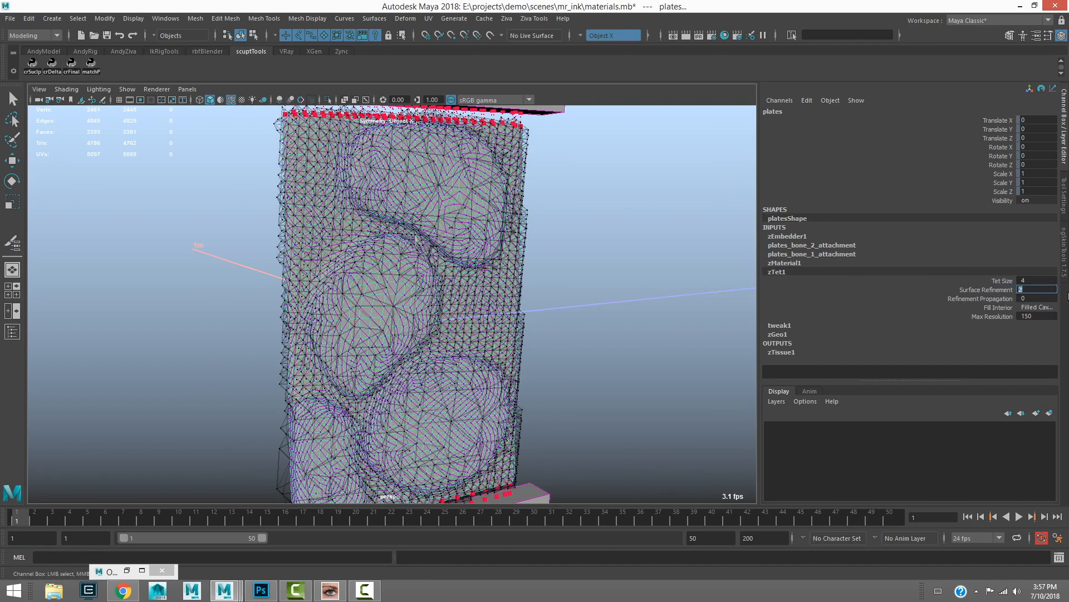
type("1")
key("Return")
left_click_drag(375, 260, 401, 312, "alt")
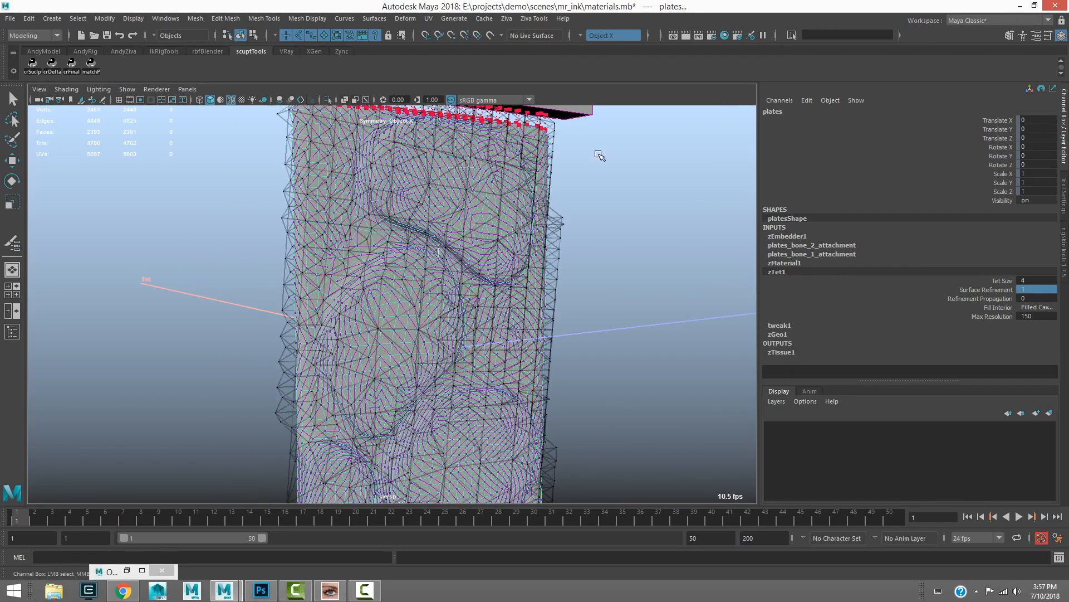
- Set the Surface Refinement of zTet1 to 0
left_click(1029, 290)
type("0")
key("Return")
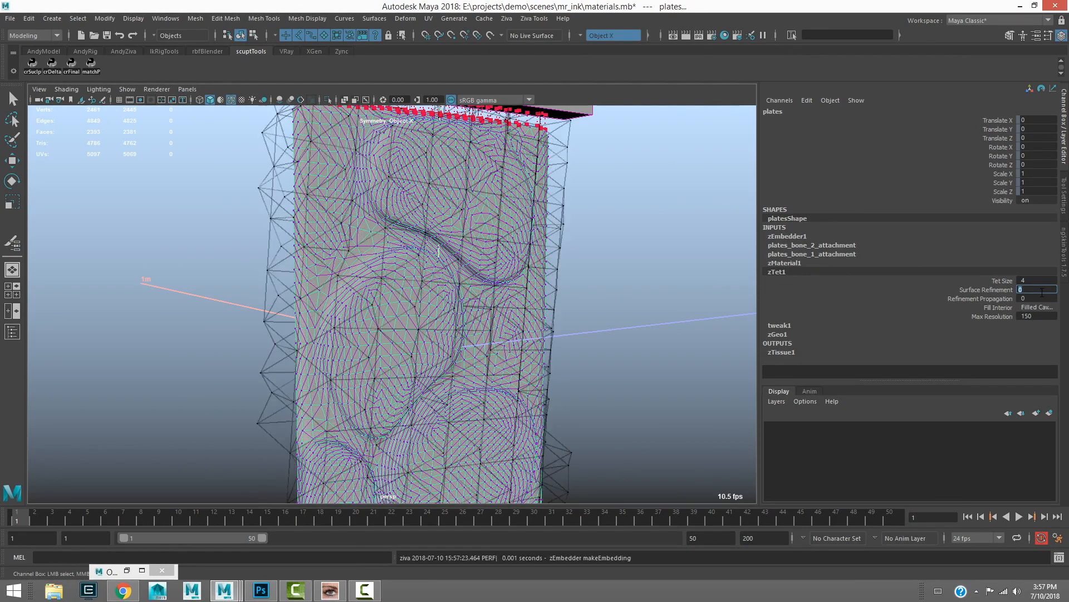
- Set the Surface Refinement of zTet1 back to 2 and inspect the refined tets around the plates
type("2")
key("Return")
left_click_drag(408, 262, 424, 240, "alt")
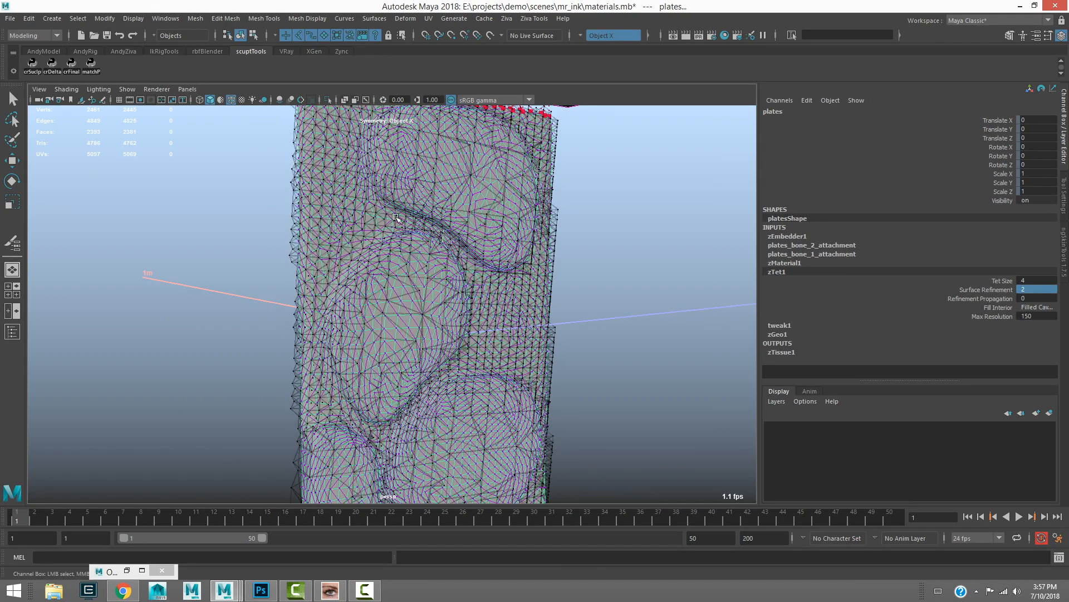
right_click_drag(426, 326, 279, 291, "alt")
left_click_drag(279, 291, 456, 342, "alt")
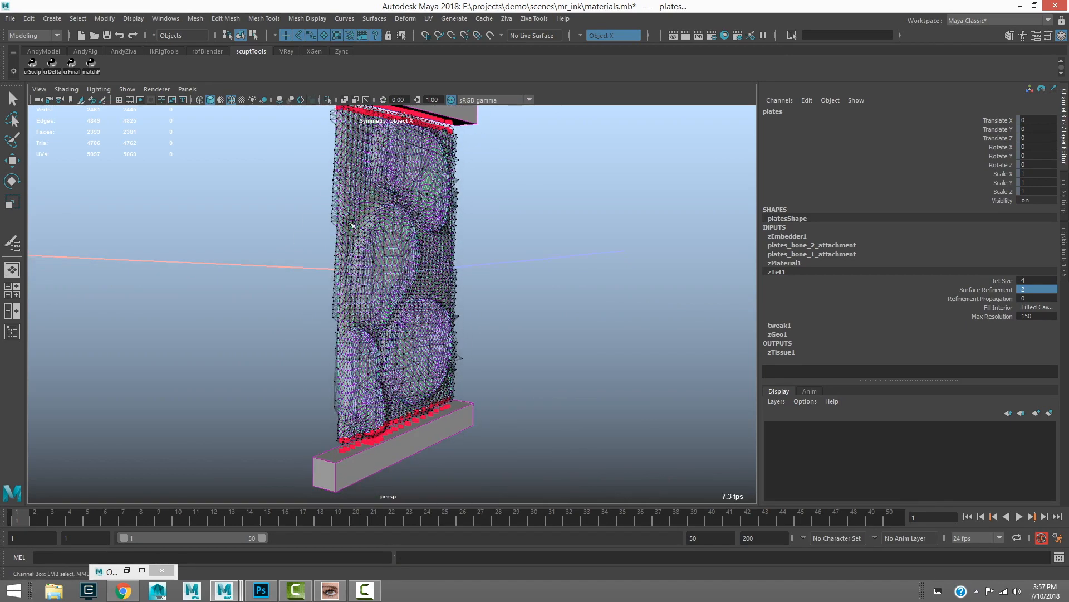
left_click_drag(379, 260, 384, 287, "alt")
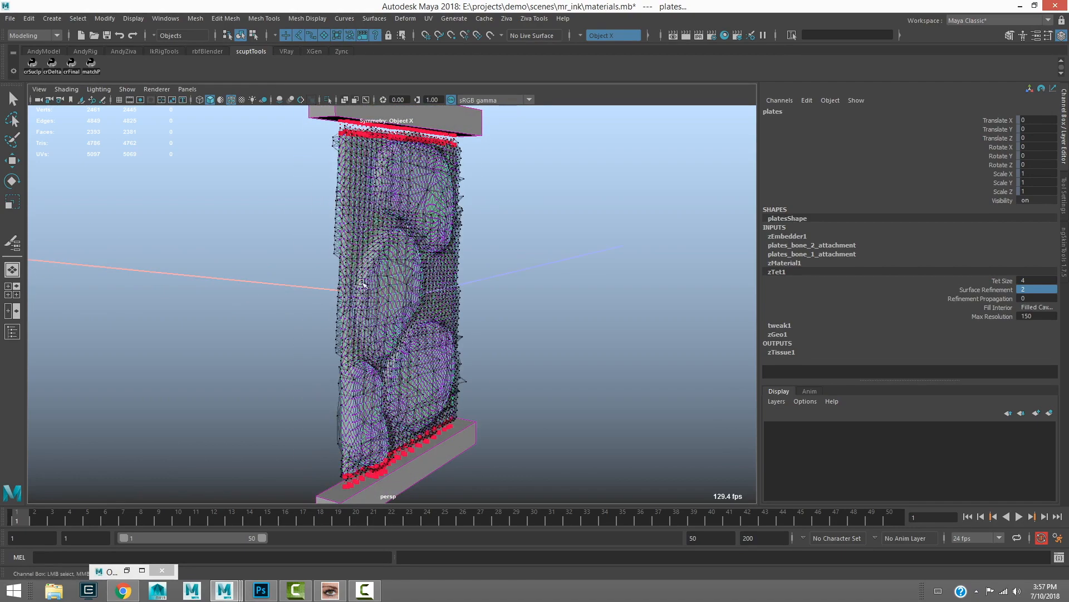
- Play and scrub the plates simulation to check its deformation, and return to frame 1
left_click(1019, 517)
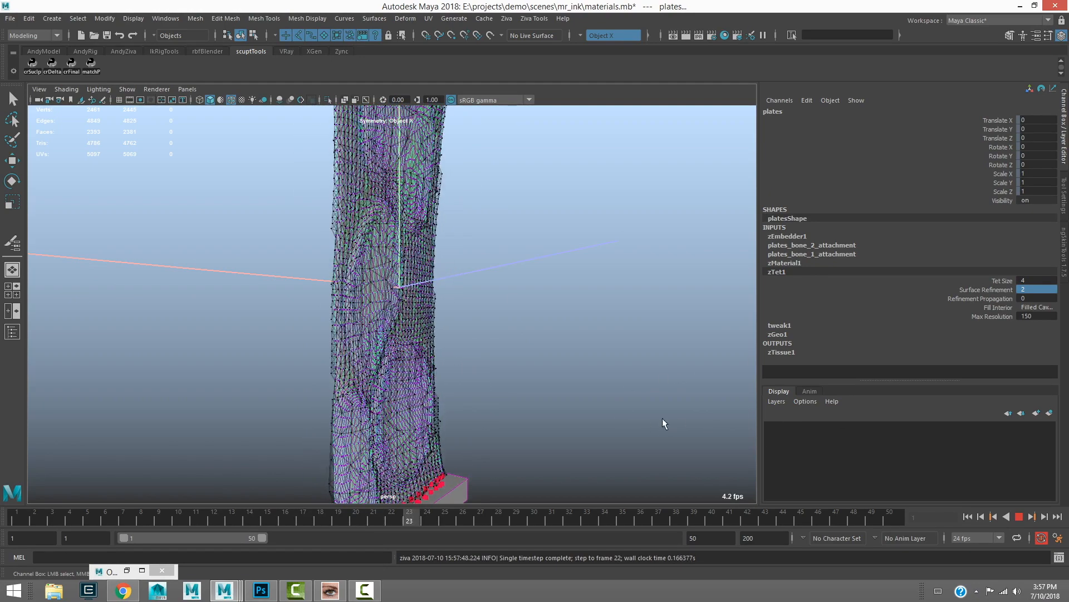
left_click(1022, 518)
scroll(480, 426, "down", 1)
left_click_drag(483, 518, 427, 518)
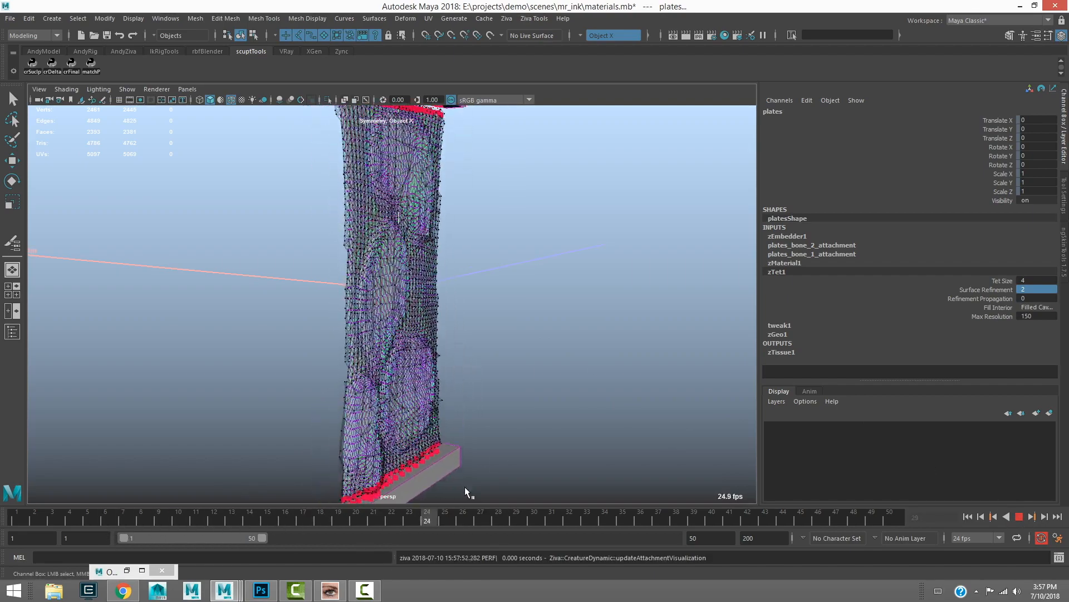
left_click_drag(415, 518, 16, 518)
left_click_drag(232, 320, 190, 337, "alt")
right_click_drag(190, 337, 285, 368, "alt")
left_click_drag(284, 369, 290, 364, "alt")
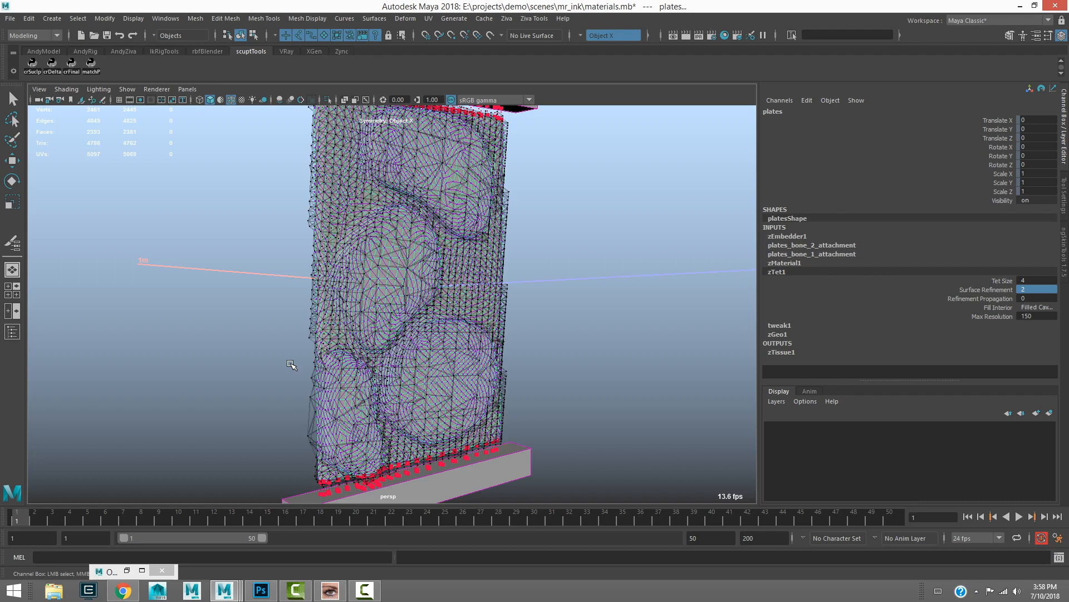
- Expand the zMaterial1 attributes and examine Youngs Modulus together with Youngs Modulus Exp
left_click(786, 263)
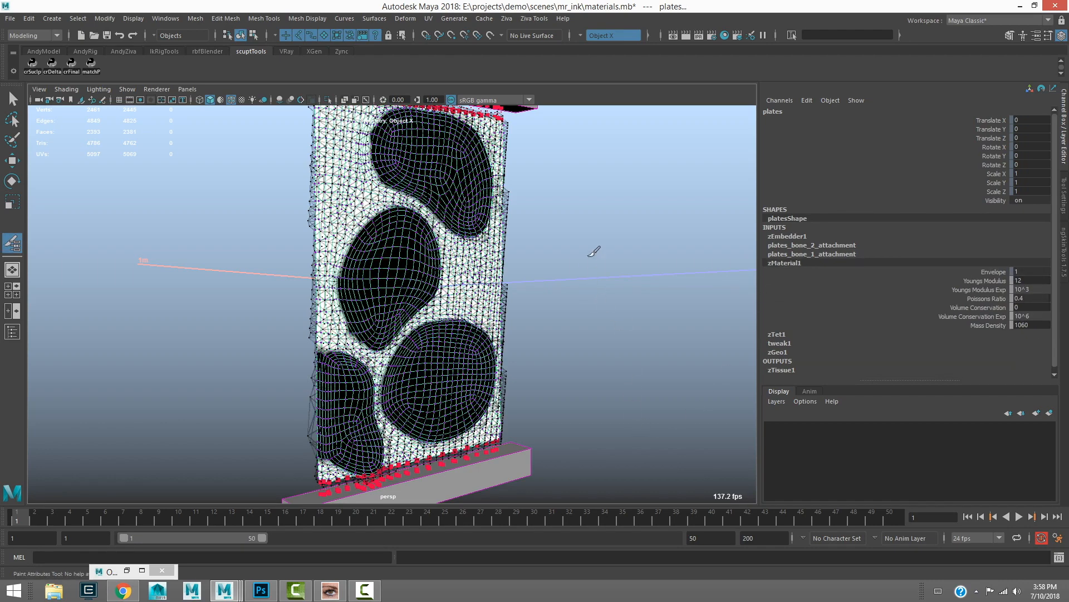
key("q")
left_click_drag(984, 280, 985, 289)
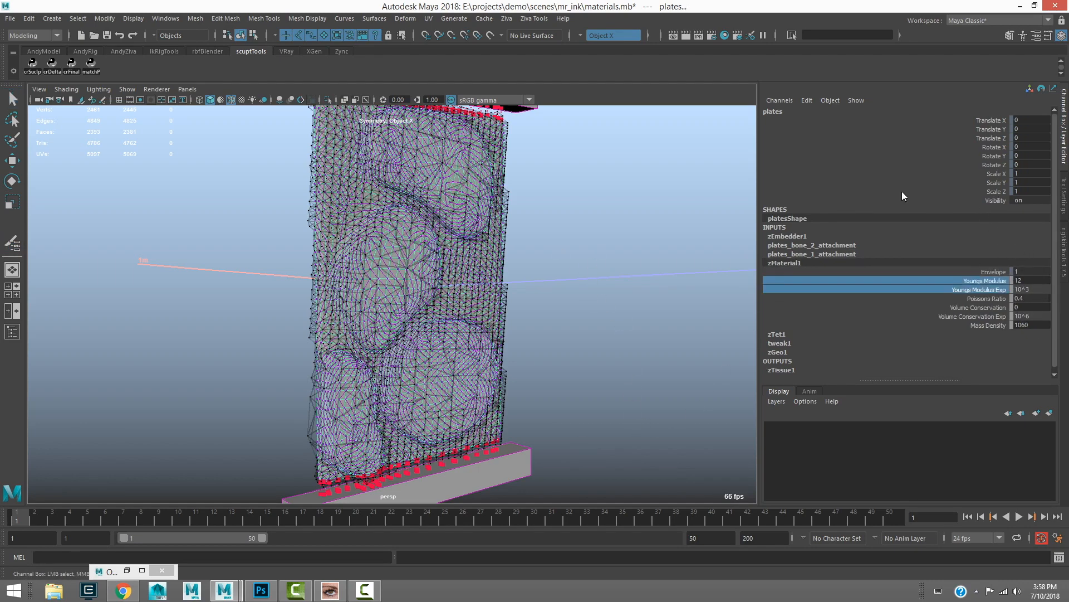
left_click(984, 289)
left_click(985, 281)
left_click(983, 289)
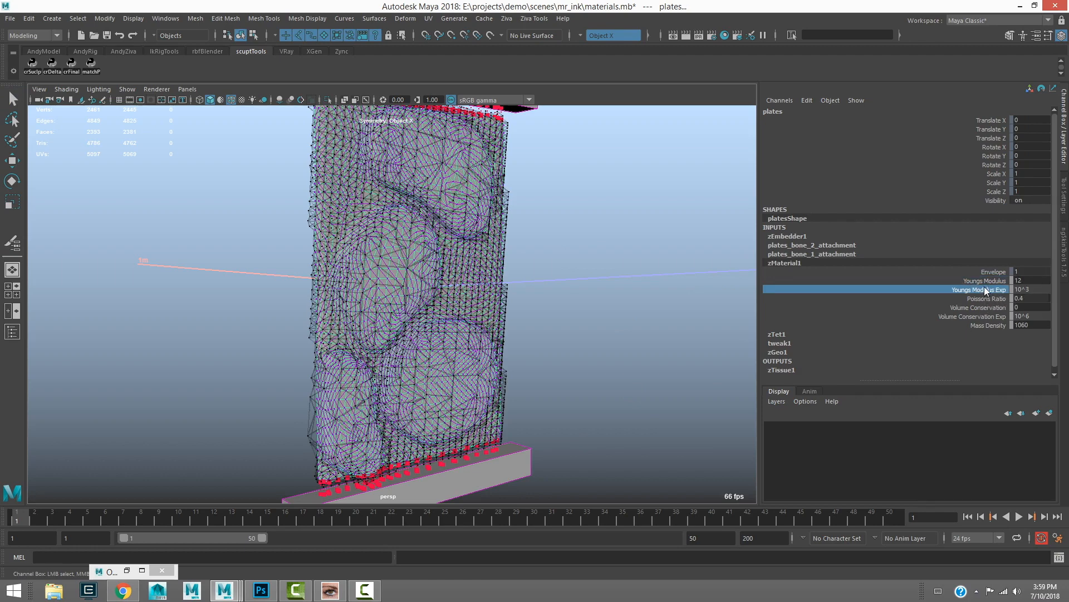
left_click_drag(984, 282, 982, 291)
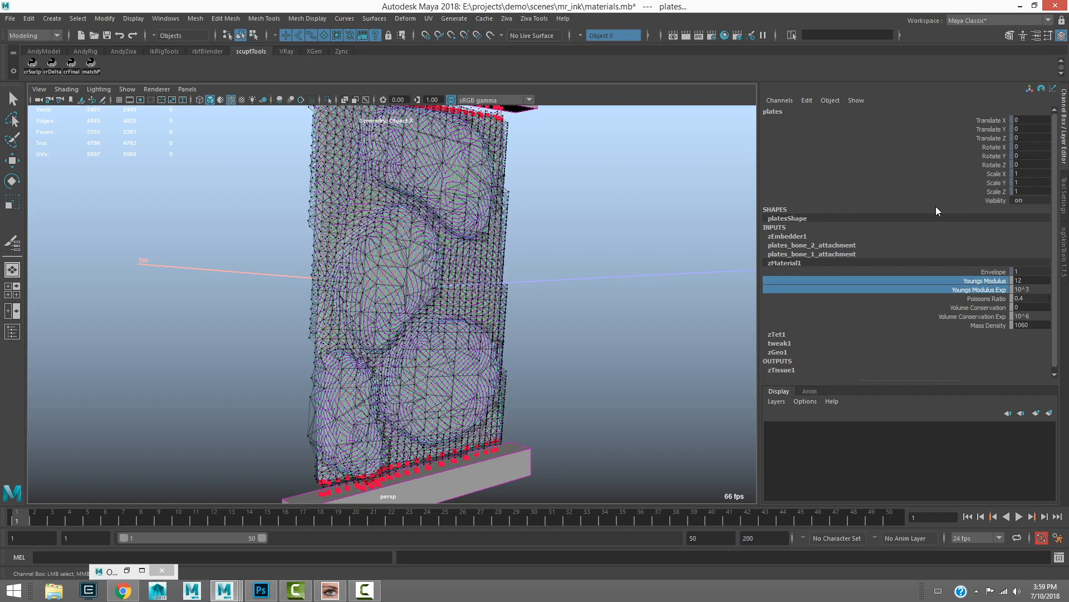
left_click(980, 289)
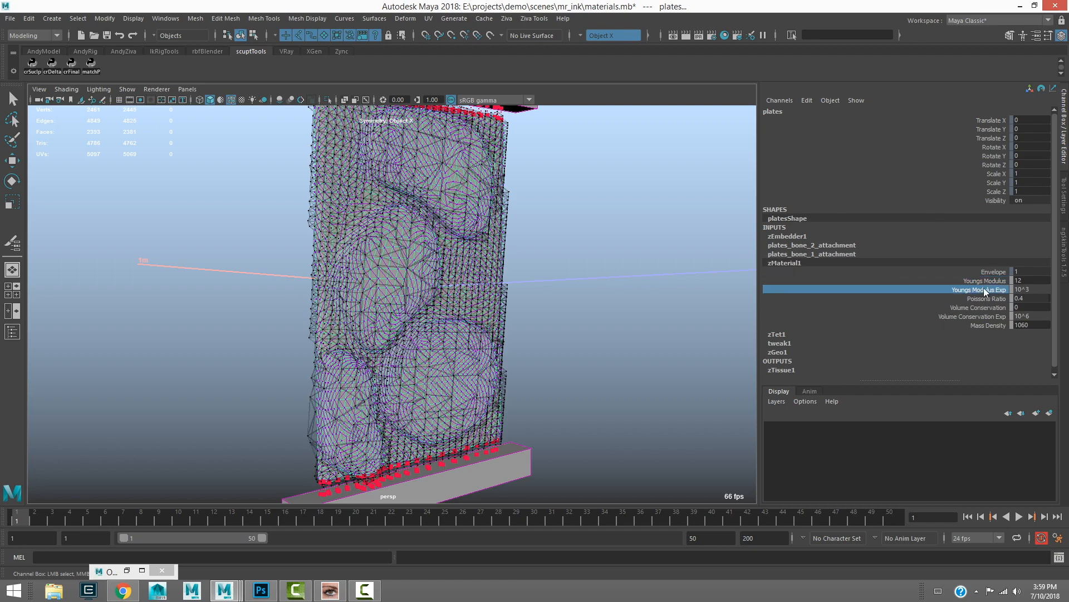
left_click(981, 283, "shift")
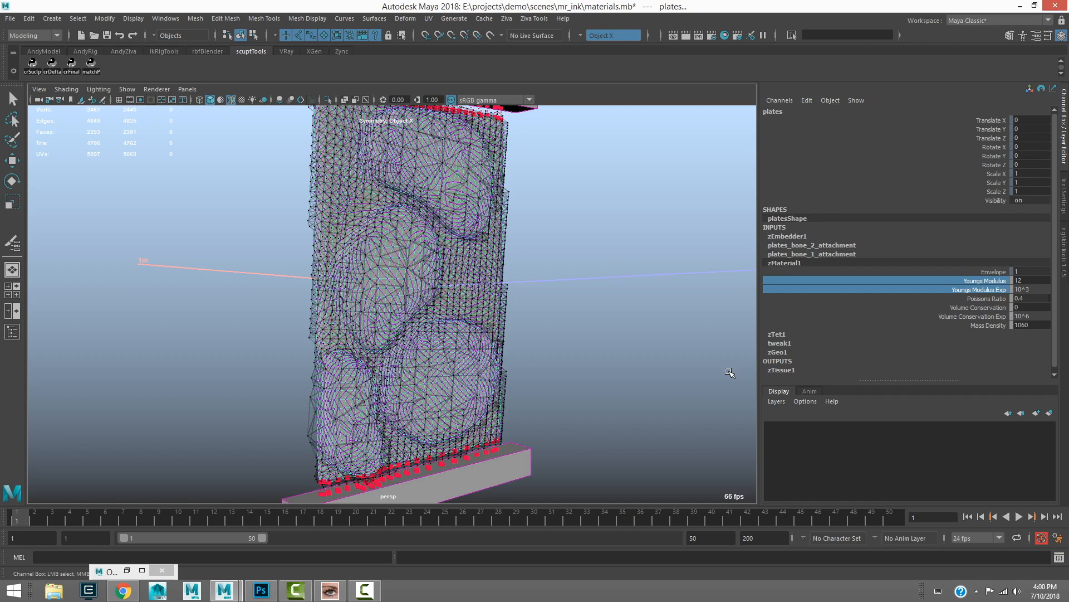
- Add a second Ziva material layer to the plates tissue
left_click_drag(349, 262, 364, 253, "alt")
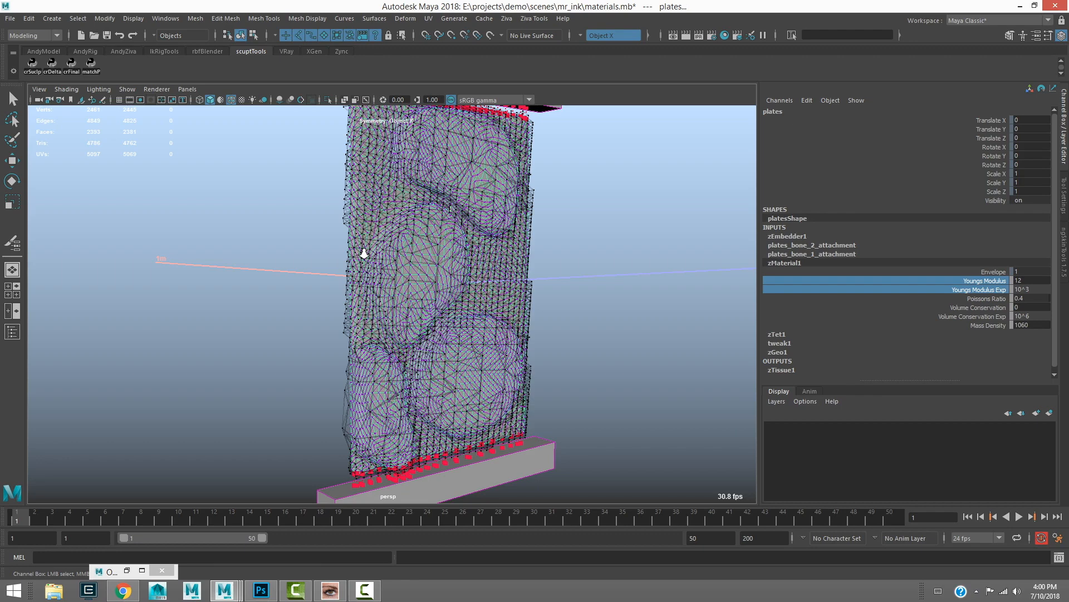
middle_click_drag(401, 255, 412, 262, "alt")
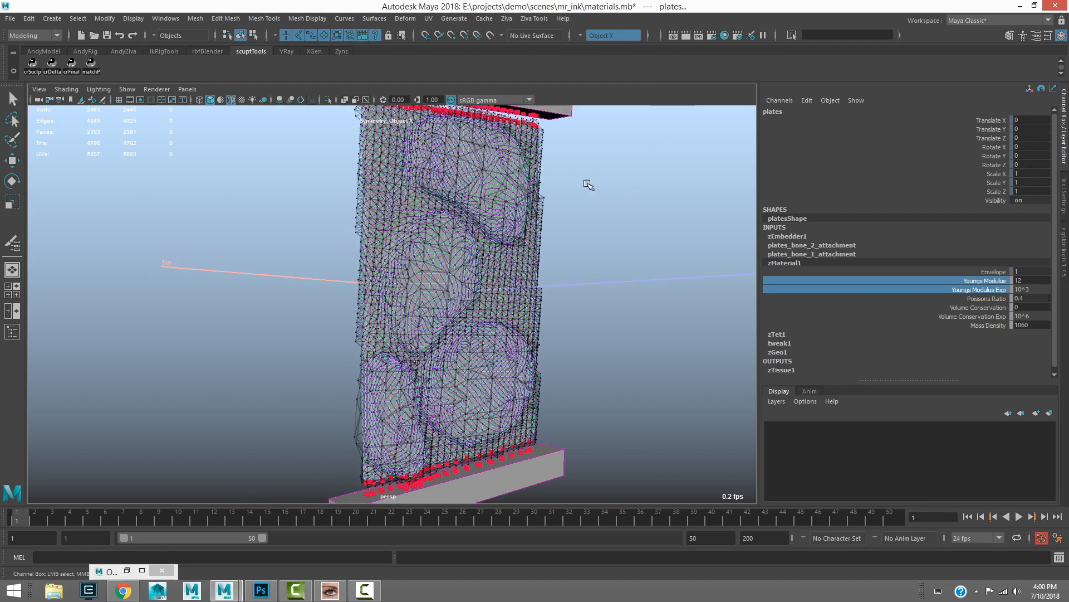
left_click(509, 19)
left_click(535, 165)
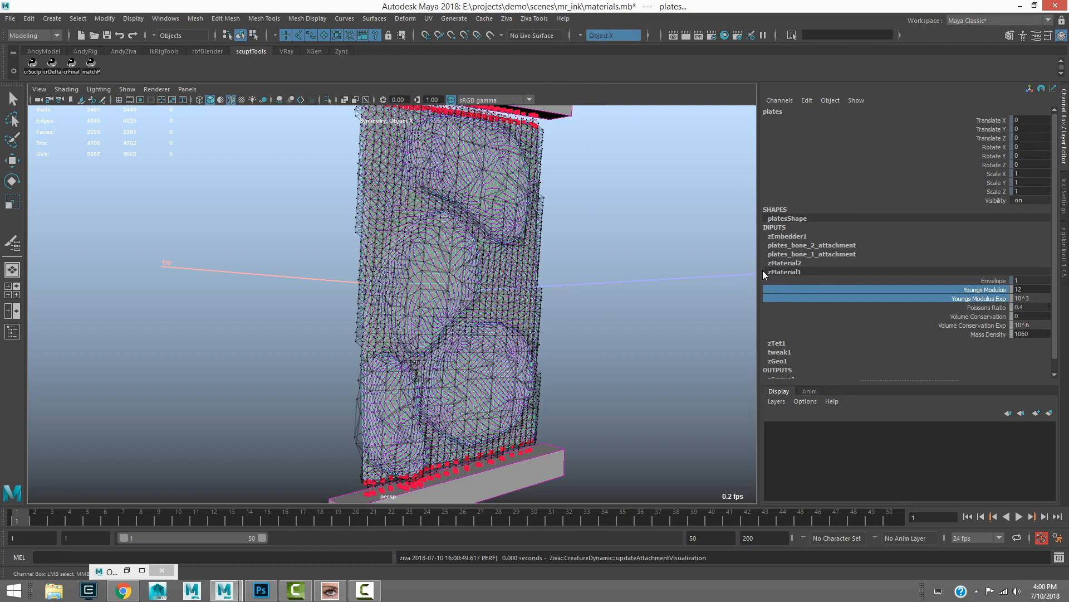
- Set the Youngs Modulus Exp of zMaterial2 to 10^5
left_click(783, 262)
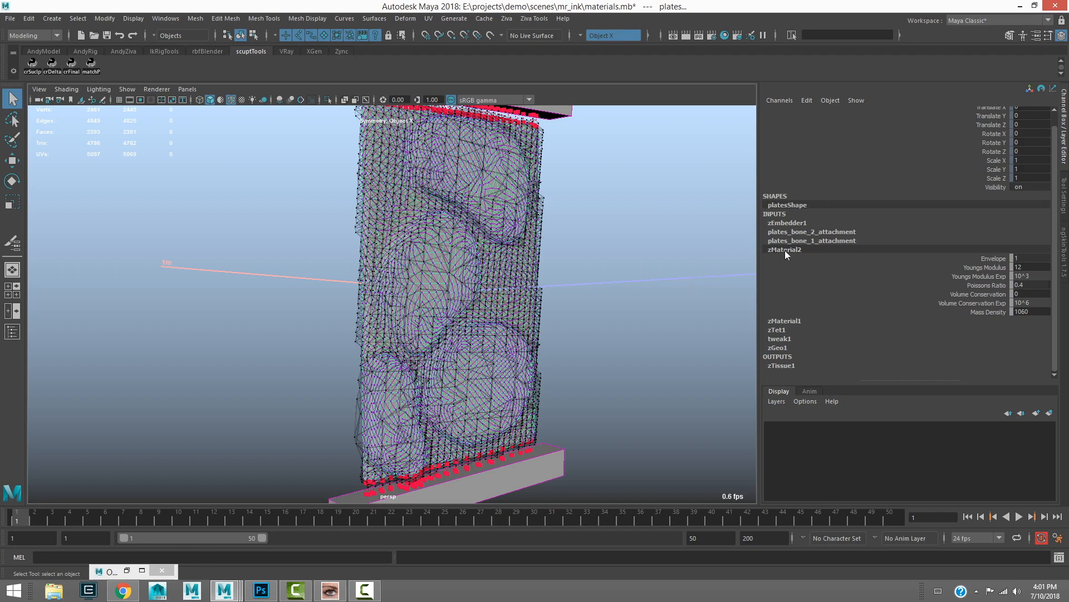
left_click(1035, 277)
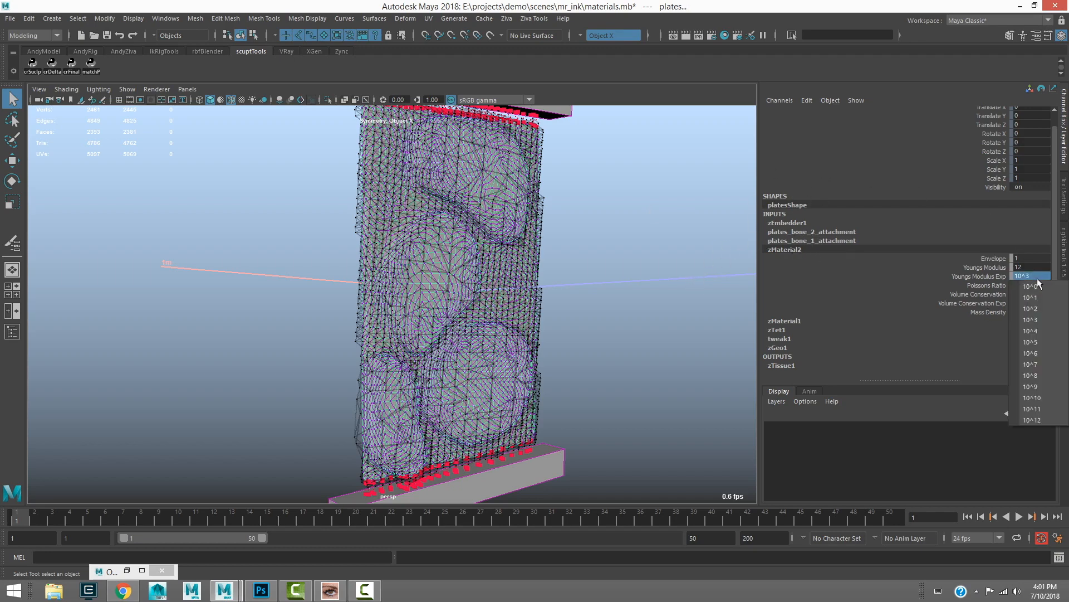
left_click(1034, 341)
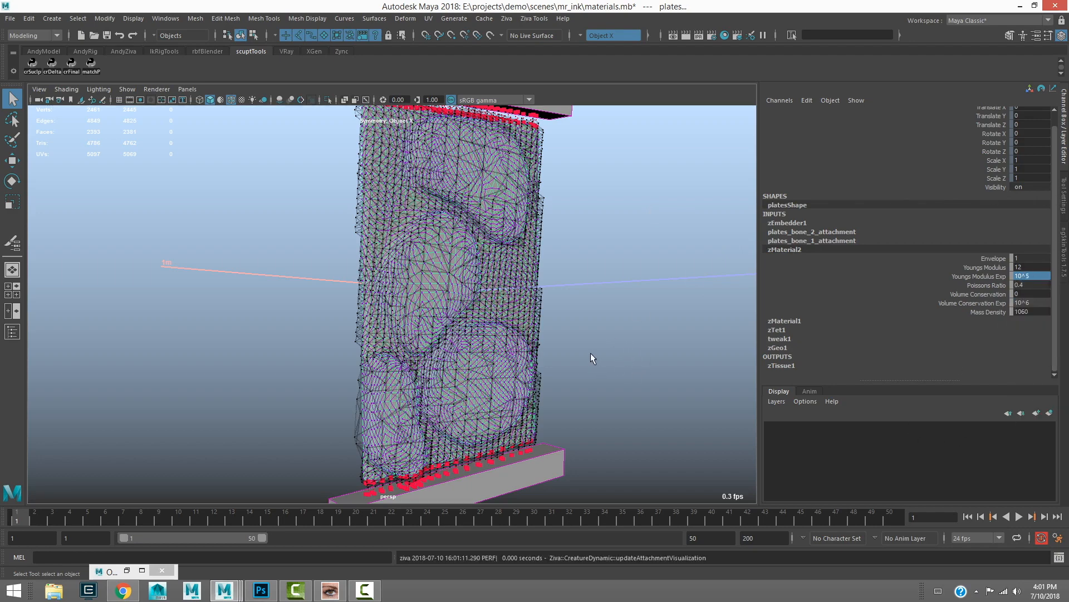
- Play the simulation from the first frame to check the stiffer plates material, and rewind to the start
left_click_drag(592, 359, 608, 327, "alt")
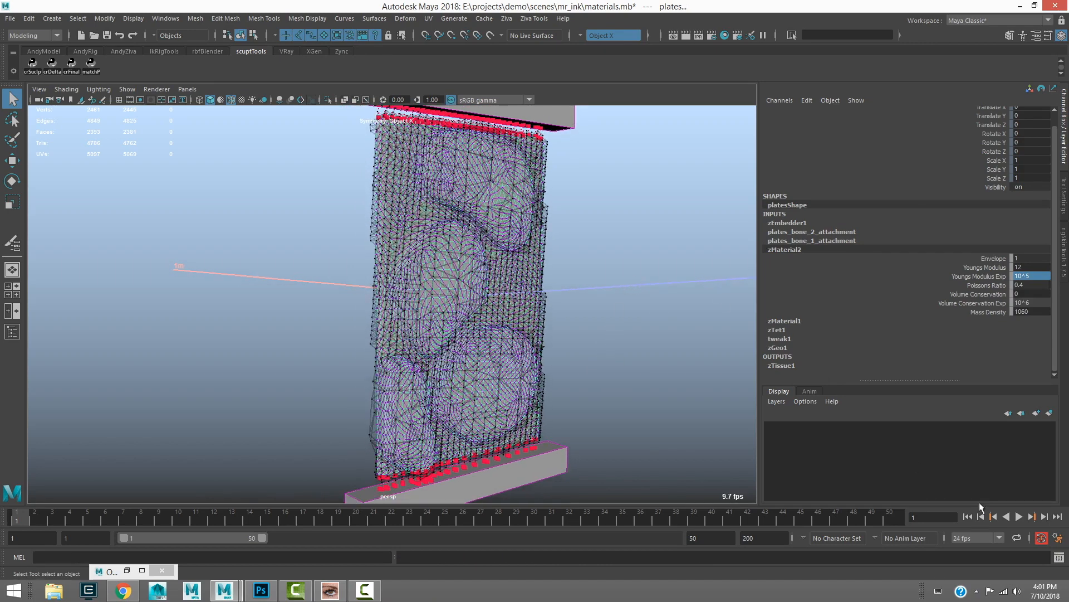
left_click(968, 516)
left_click_drag(519, 339, 461, 248, "alt")
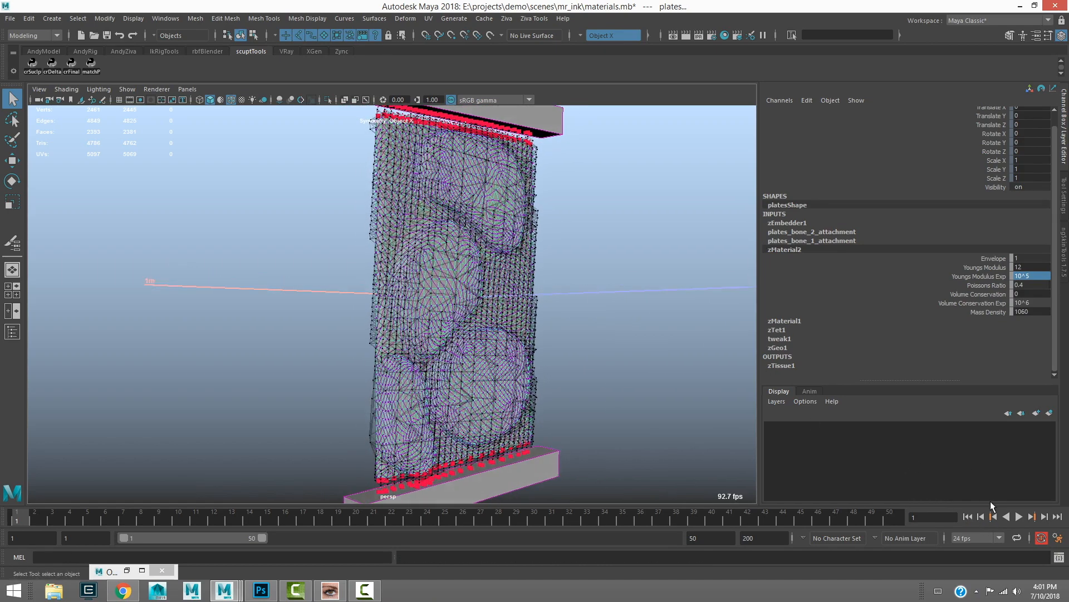
left_click(1020, 516)
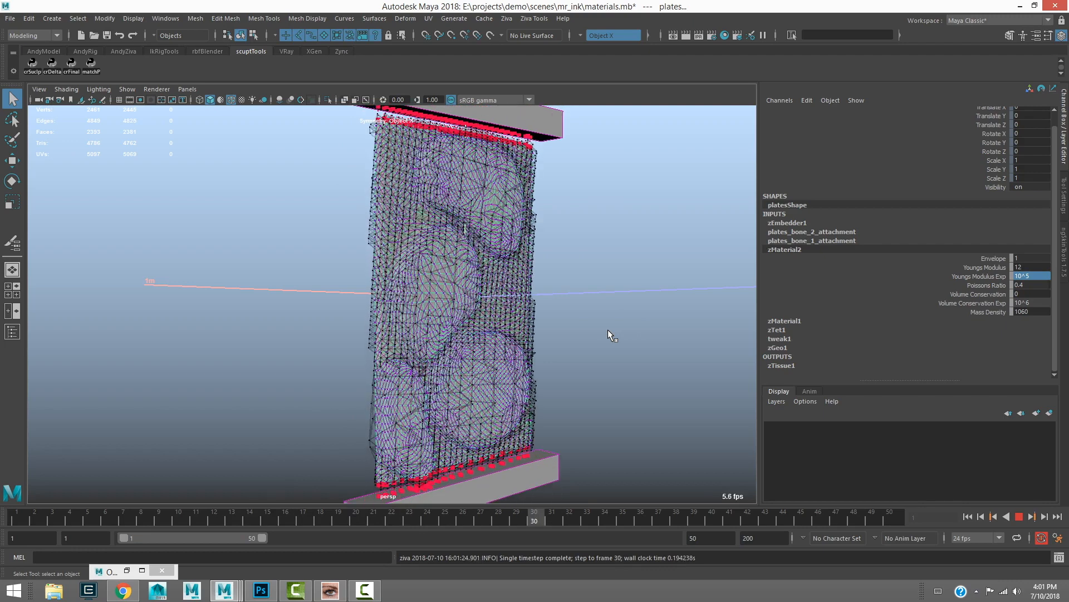
left_click(1018, 518)
left_click(968, 516)
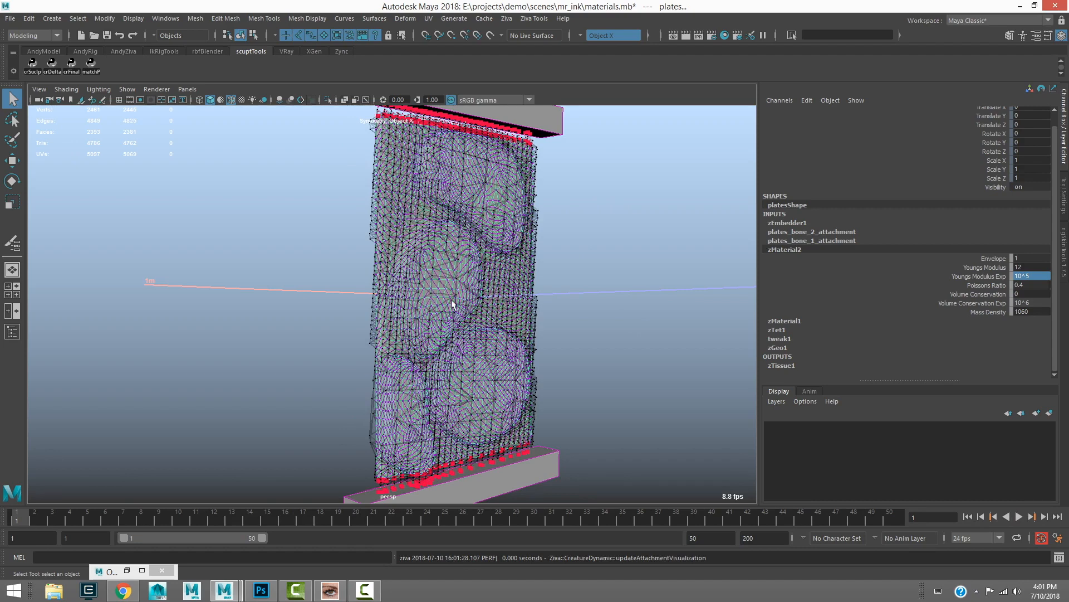
- Isolate the plates mesh in the viewport
left_click(600, 234)
left_click_drag(570, 211, 544, 263, "alt")
left_click(544, 263)
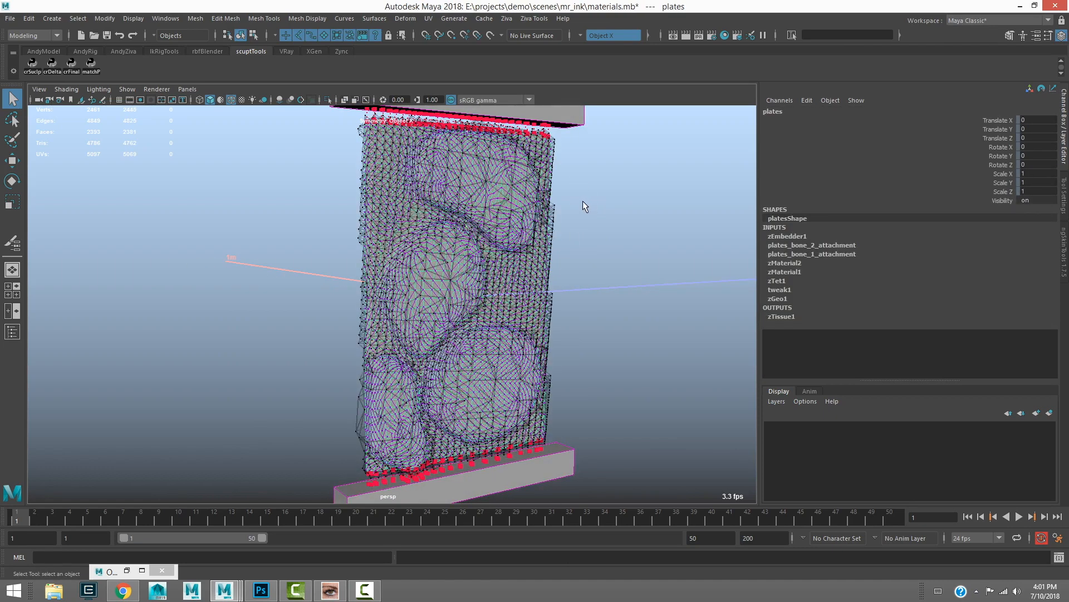
key("ctrl+1")
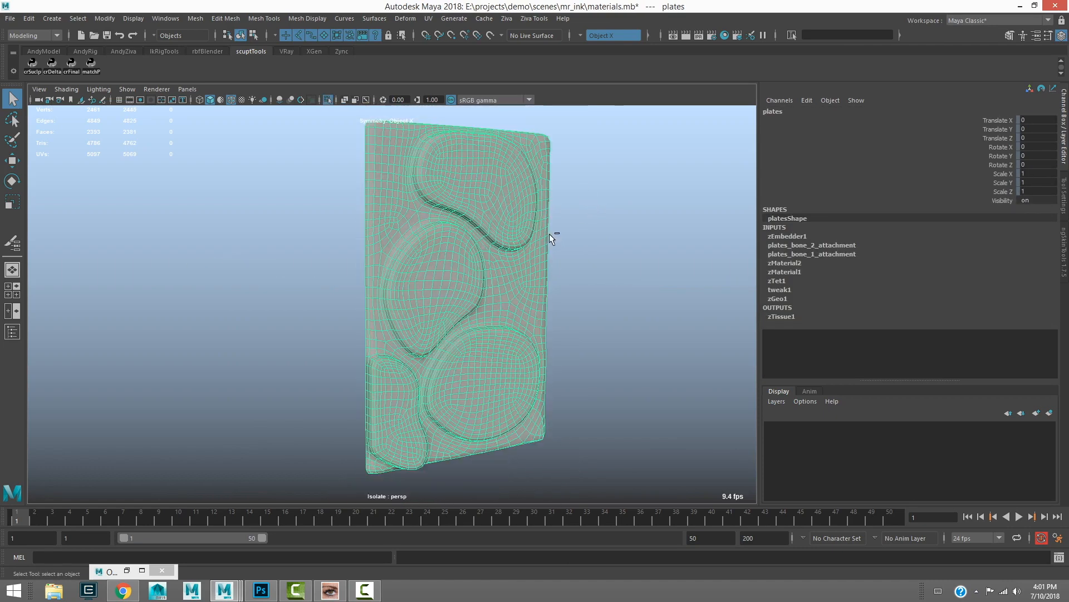
- Start painting the zMaterial2 weights on the plates mesh and compare the attributes of zMaterial1 and zMaterial2
right_click(503, 259)
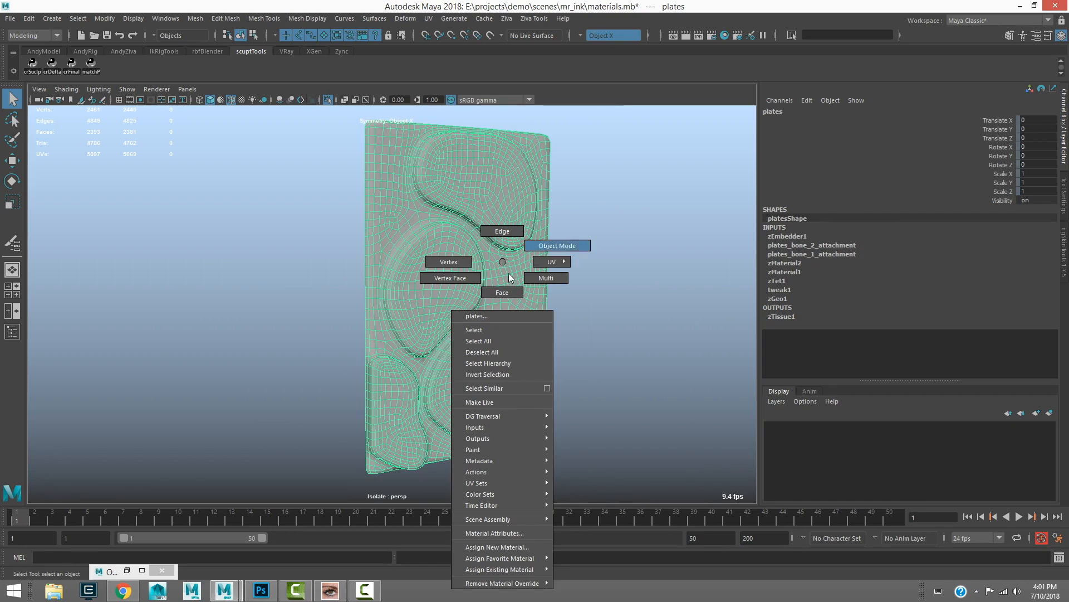
mouse_move(502, 452)
mouse_move(593, 512)
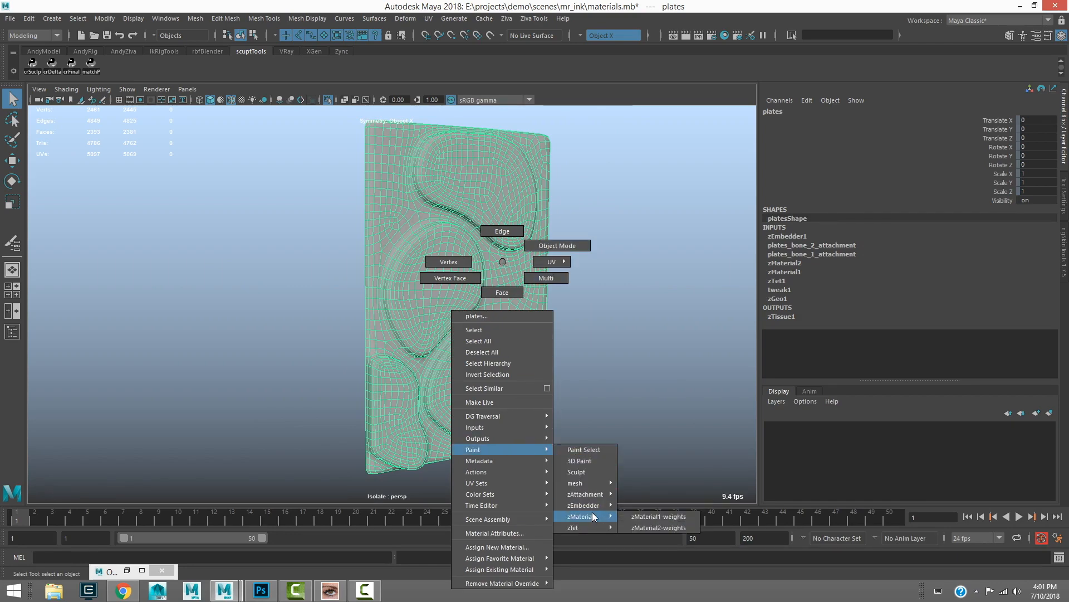
left_click(664, 527)
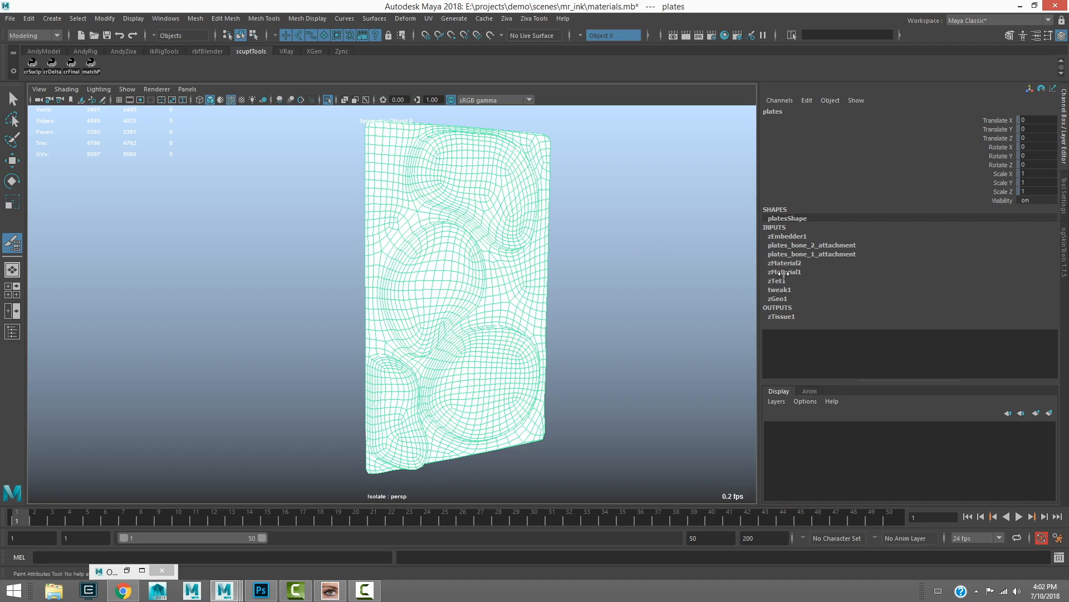
left_click(785, 272)
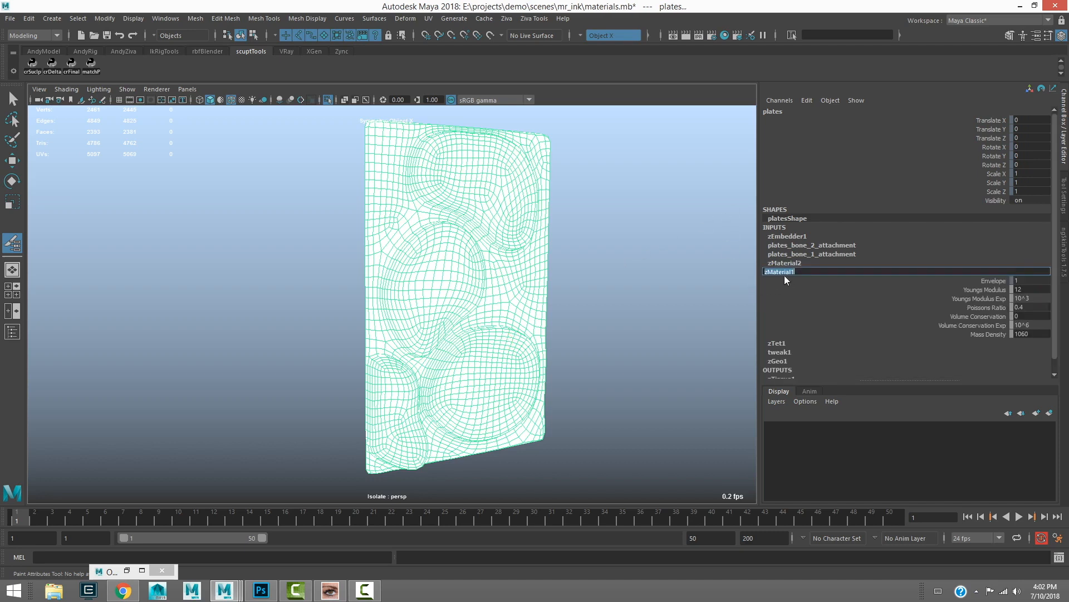
left_click(771, 262)
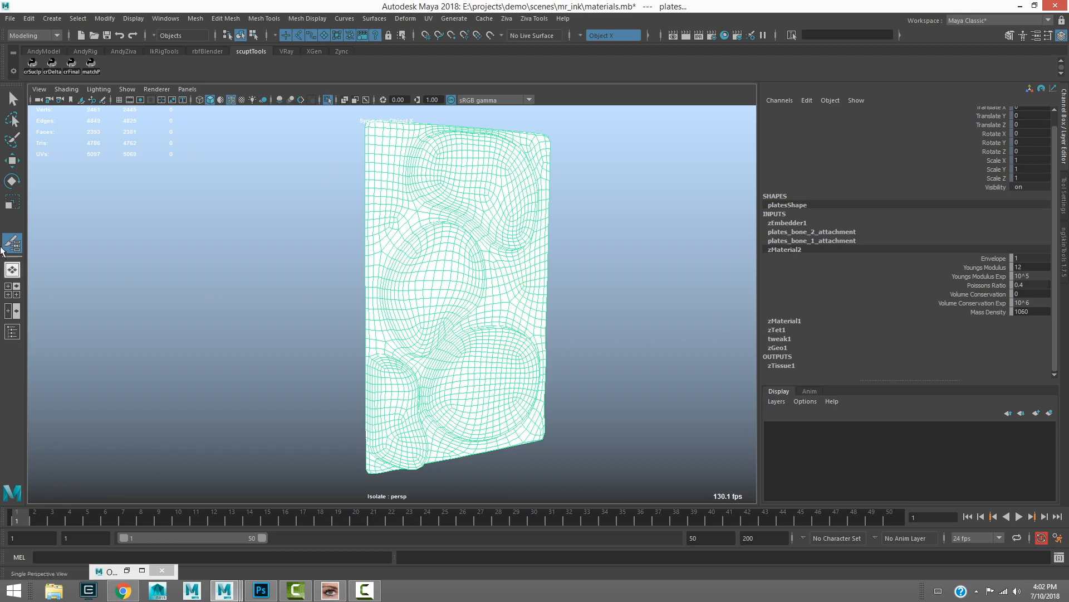
- Set the paint value to 0 in Replace mode and paint a first zMaterial2 weight stroke in the gap below the middle plate
double_click(12, 243)
left_click_drag(929, 281, 880, 281)
mouse_move(426, 372)
left_mouse_down()
mouse_move(492, 314)
mouse_move(491, 269)
mouse_move(494, 302)
left_mouse_up()
middle_click_drag(482, 340, 457, 302, "alt")
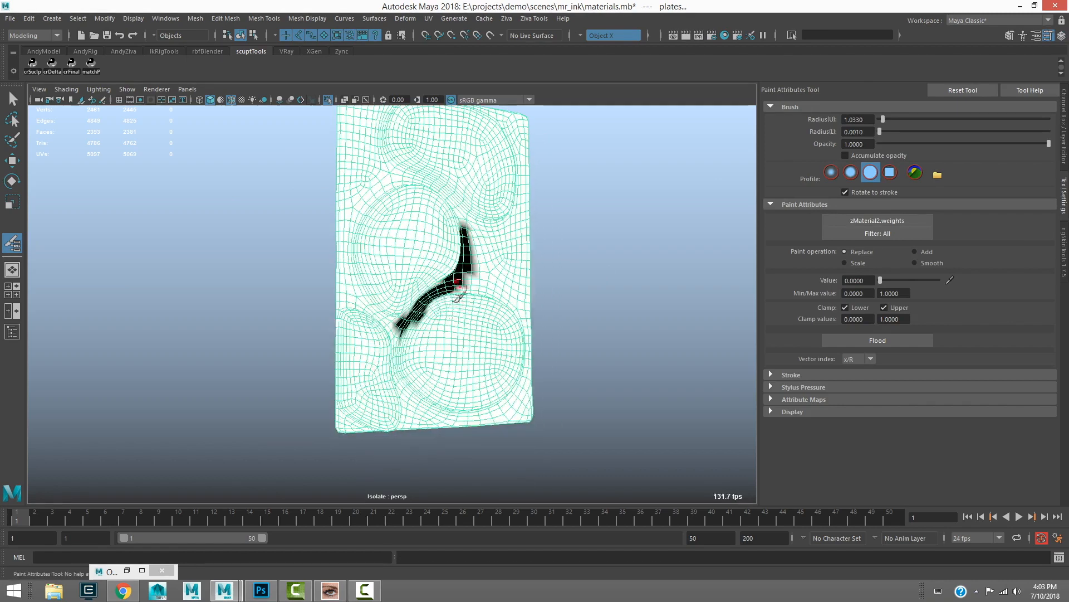
middle_click_drag(460, 253, 457, 245, "alt")
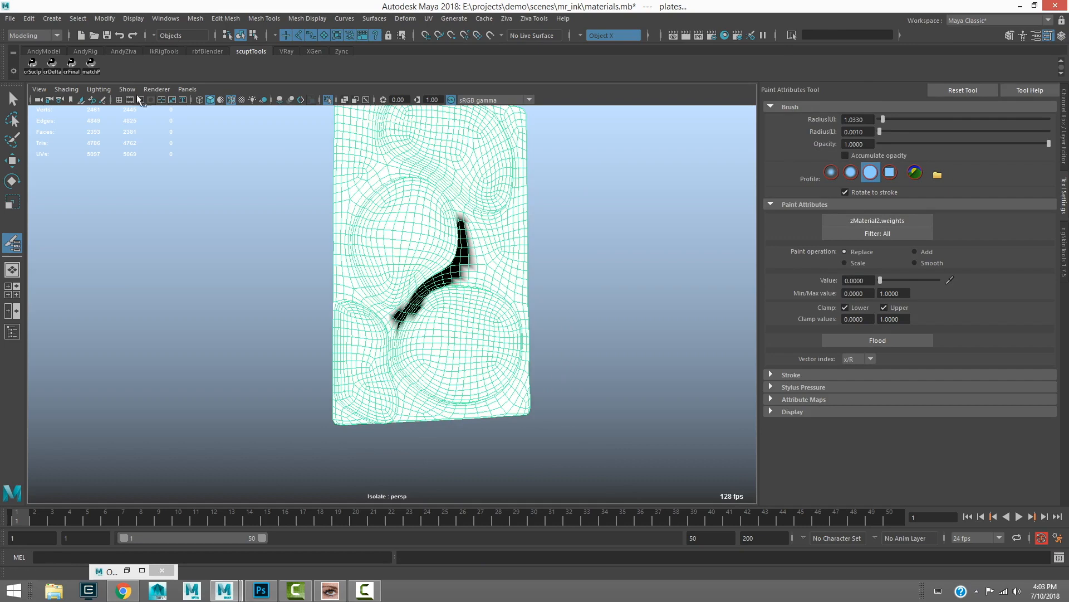
- Turn off the Enable attribute of zSolver1
key("shift+o")
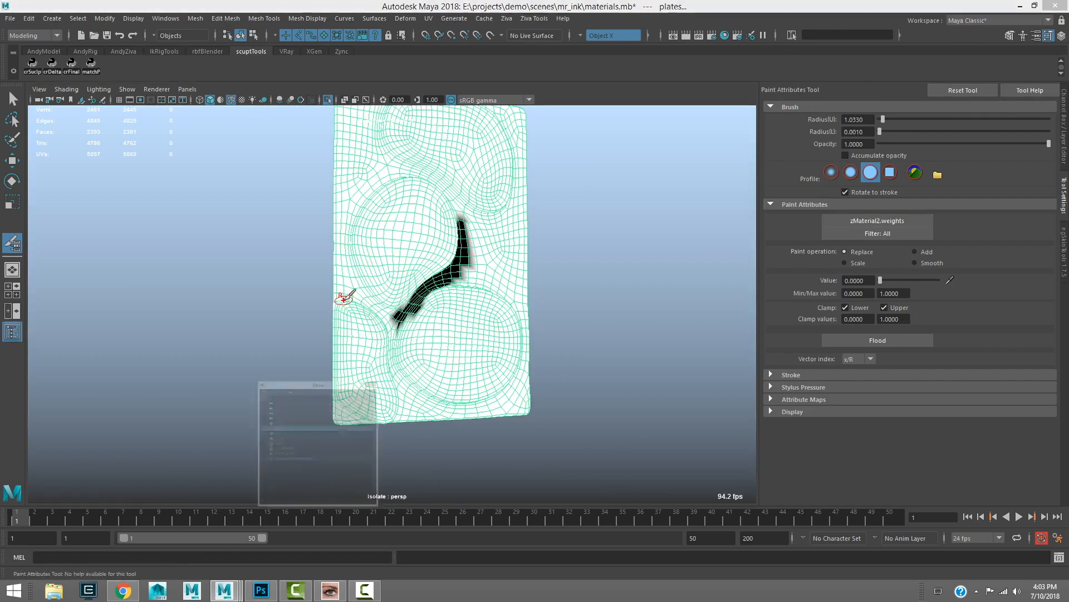
left_click(633, 248)
left_click(1063, 126)
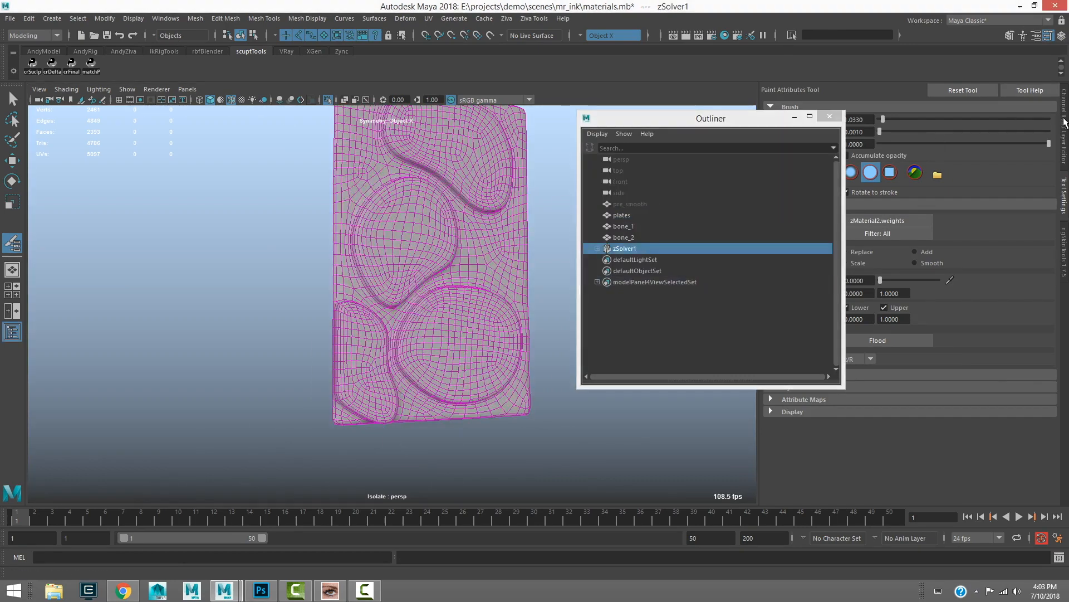
left_click_drag(748, 120, 702, 127)
left_click(1035, 195)
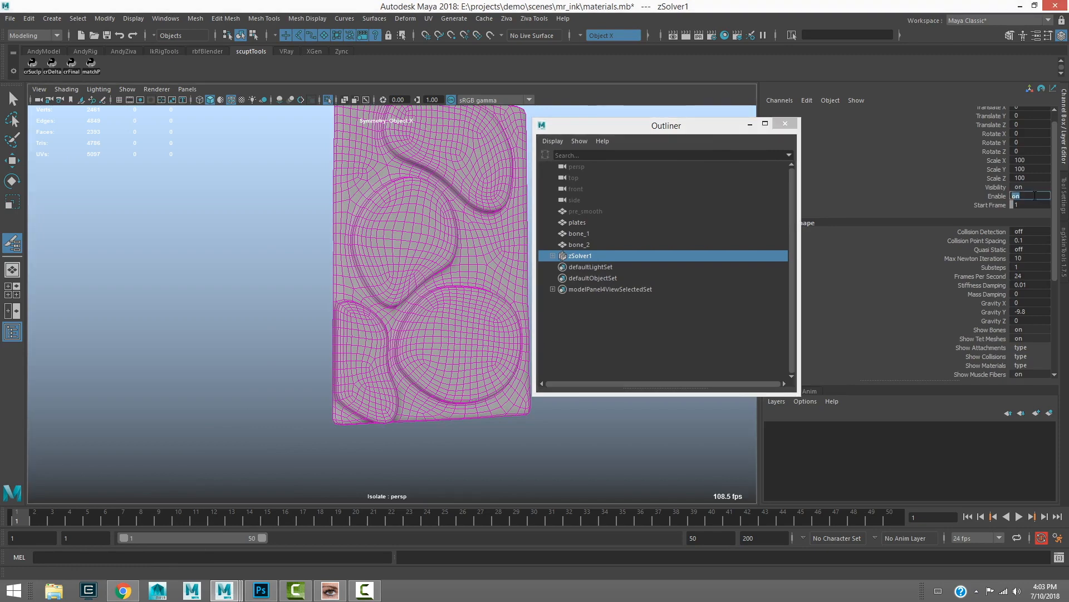
- Reselect the plates mesh and paint its zMaterial2 weights to 0 all around the middle raised plate
middle_click_drag(348, 205, 330, 210, "alt")
key("q")
left_click(342, 165)
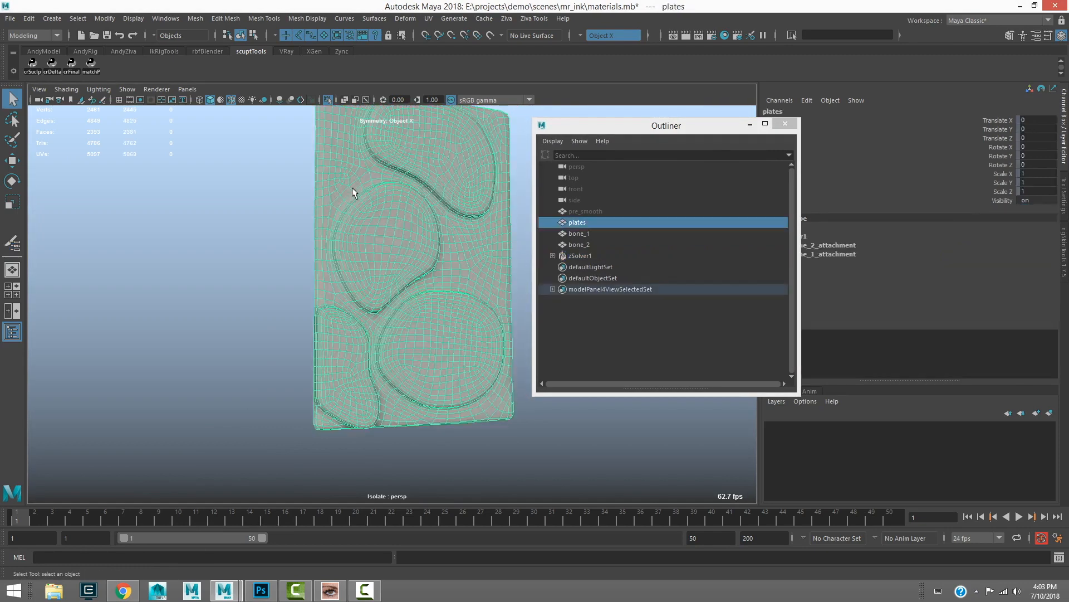
key("y")
middle_click_drag(423, 212, 383, 214, "alt")
mouse_move(409, 234)
left_mouse_down()
mouse_move(379, 186)
mouse_move(309, 167)
mouse_move(277, 223)
mouse_move(281, 281)
mouse_move(325, 326)
mouse_move(334, 306)
left_mouse_up()
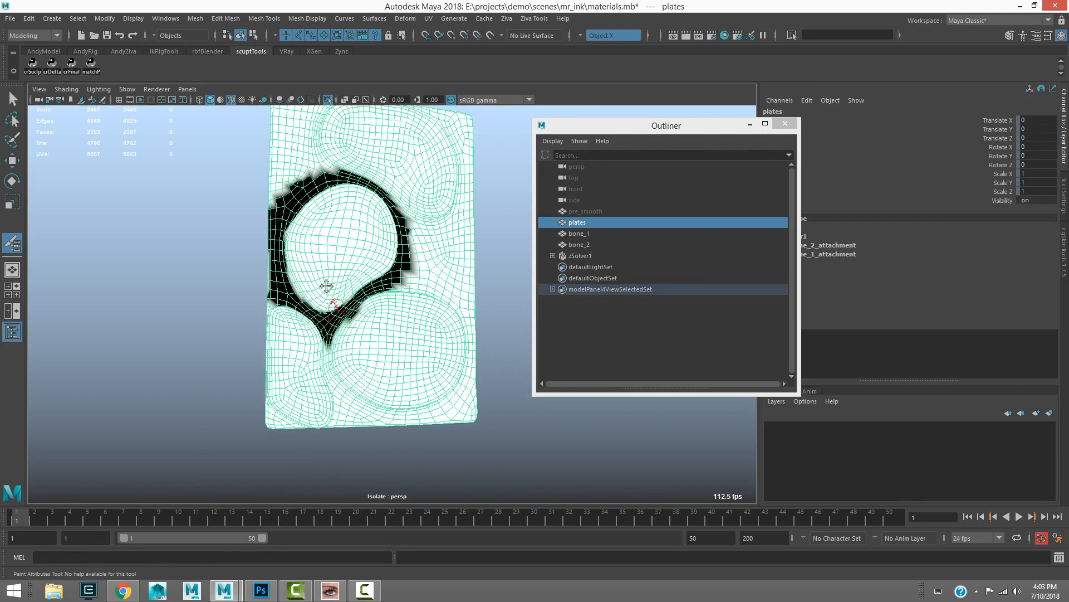
- Paint the zMaterial2 weights to 0 over the remaining soft tissue around the other raised plates, leaving the plates at full weight
middle_click_drag(334, 305, 262, 252, "alt")
left_click_drag(273, 319, 261, 380)
mouse_move(203, 362)
left_mouse_down()
mouse_move(242, 371)
mouse_move(288, 354)
mouse_move(331, 364)
mouse_move(290, 368)
mouse_move(402, 357)
mouse_move(409, 367)
mouse_move(402, 262)
left_mouse_up()
mouse_move(334, 233)
left_mouse_down()
mouse_move(400, 258)
mouse_move(337, 166)
mouse_move(407, 245)
mouse_move(417, 296)
mouse_move(370, 210)
left_mouse_up()
middle_click_drag(370, 210, 363, 293, "alt")
mouse_move(393, 244)
left_mouse_down()
mouse_move(403, 171)
mouse_move(406, 250)
mouse_move(367, 144)
mouse_move(397, 167)
mouse_move(405, 146)
mouse_move(301, 169)
mouse_move(203, 211)
mouse_move(205, 139)
mouse_move(228, 184)
mouse_move(256, 194)
mouse_move(222, 156)
mouse_move(266, 130)
mouse_move(357, 143)
mouse_move(279, 131)
mouse_move(312, 133)
mouse_move(274, 210)
left_mouse_up()
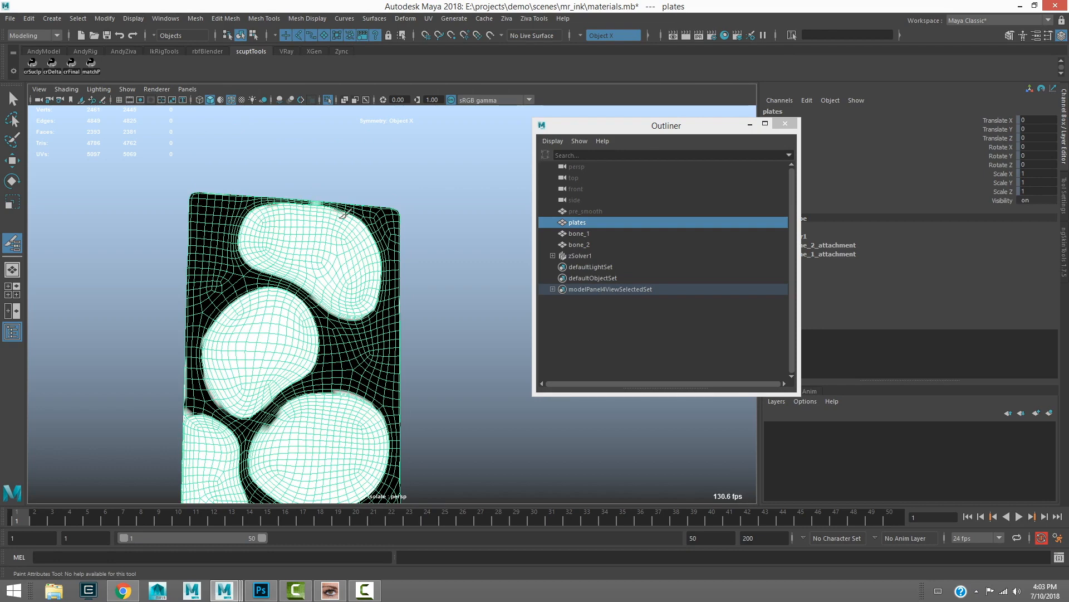
middle_click_drag(254, 156, 255, 111, "alt")
right_click_drag(255, 111, 214, 216, "alt")
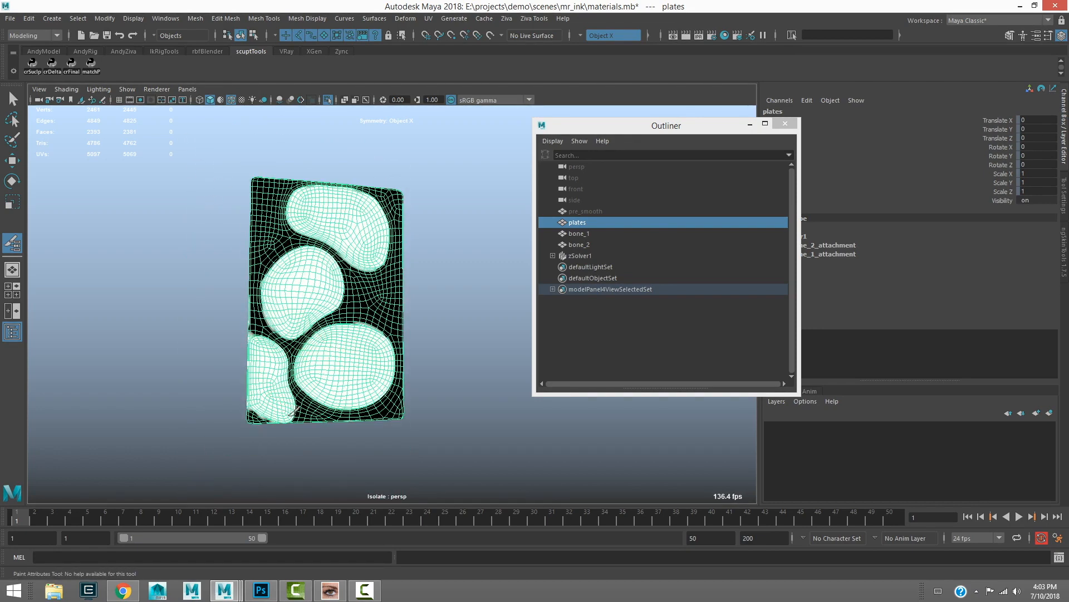
- Leave the paint tool and turn the Enable attribute of zSolver1 back on
key("q")
left_click(211, 253)
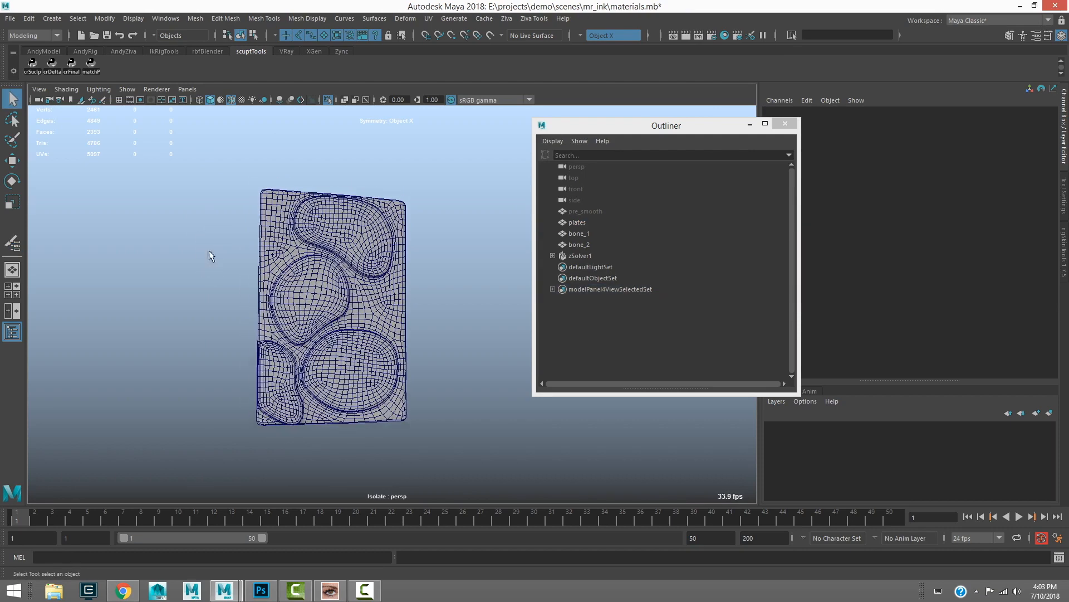
left_click(585, 255)
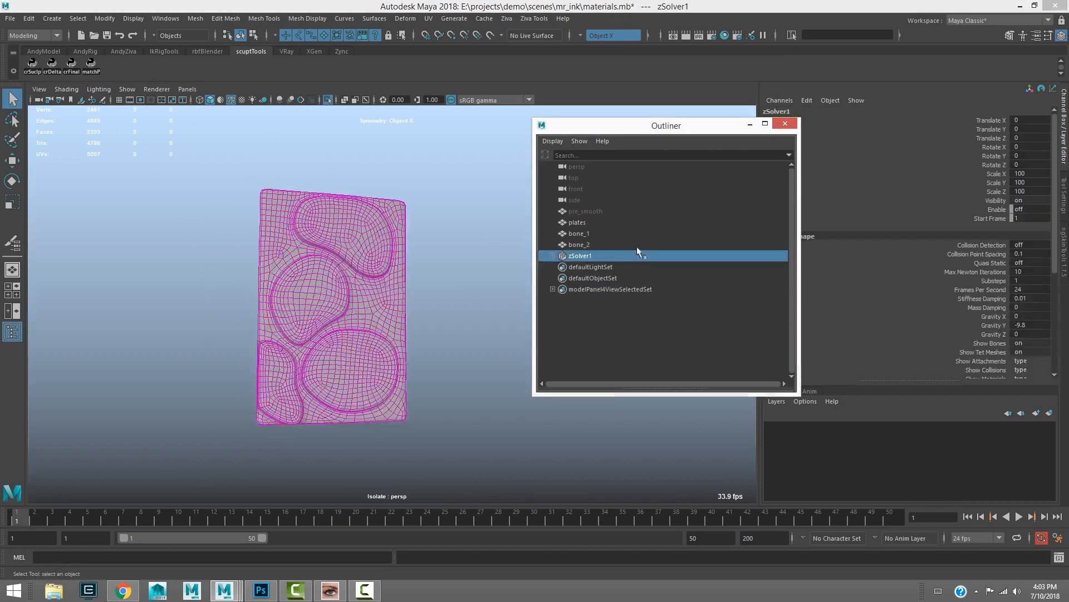
double_click(1043, 210)
key("Return")
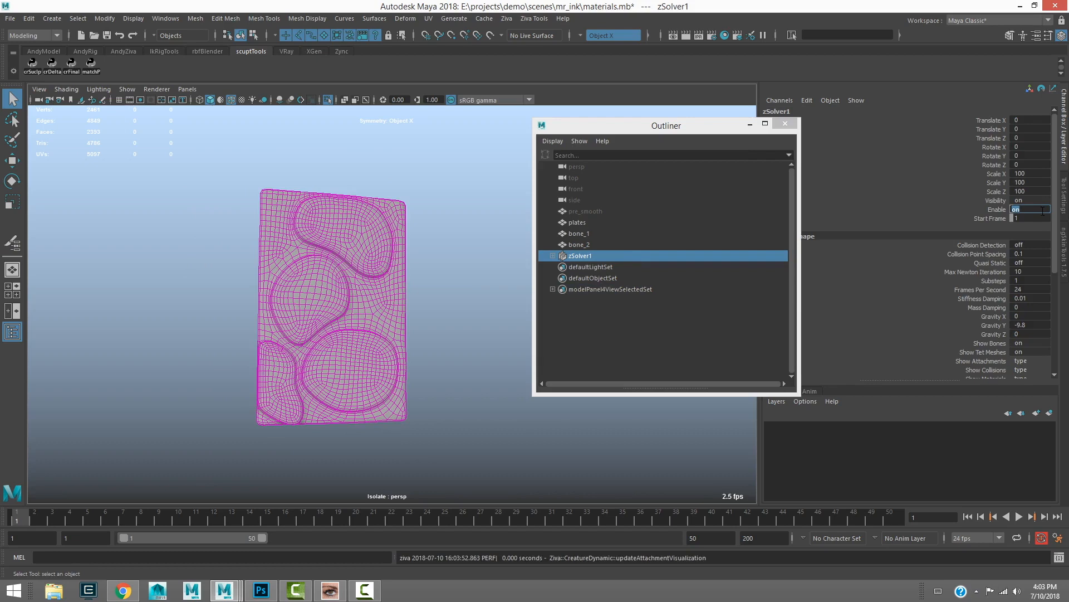
- Show the full scene instead of the isolated mesh and play the simulation from frame 1, stopping at frame 43
left_click_drag(277, 313, 258, 390, "alt")
right_click_drag(257, 390, 361, 345, "alt")
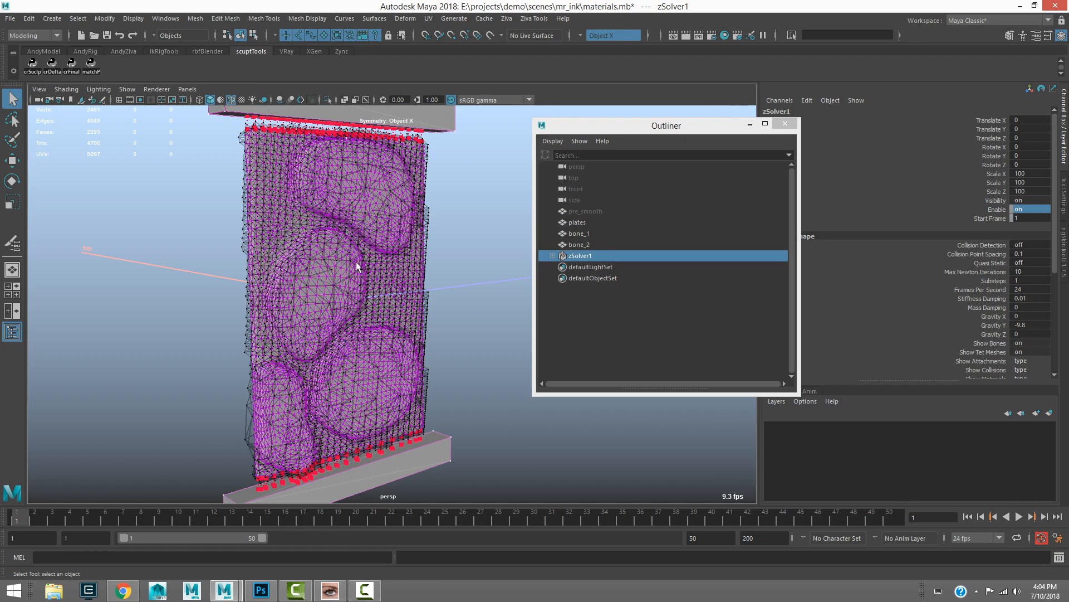
left_click(1018, 516)
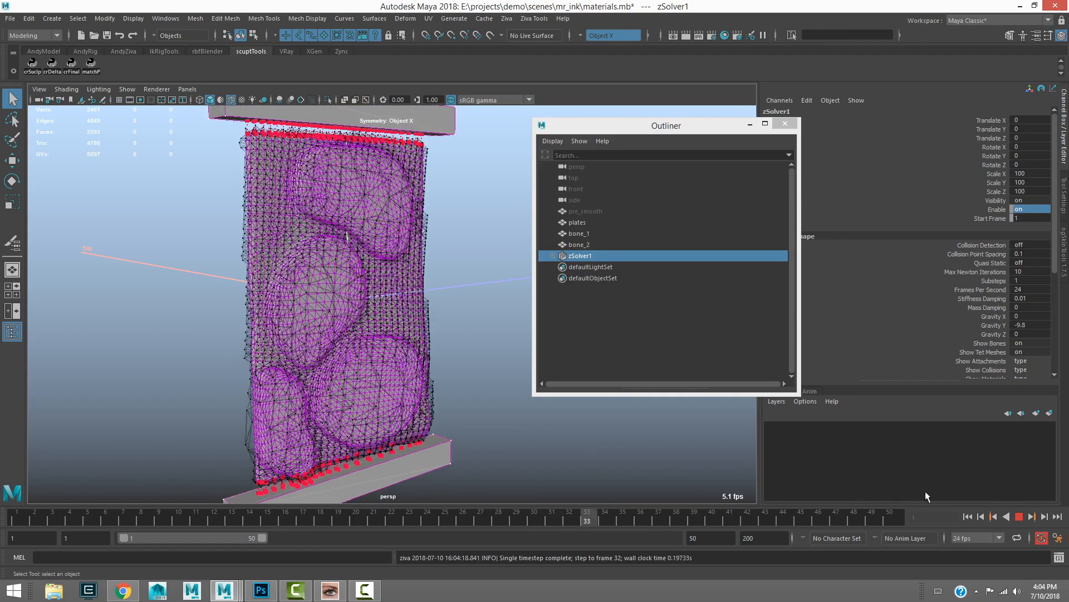
left_click(1019, 517)
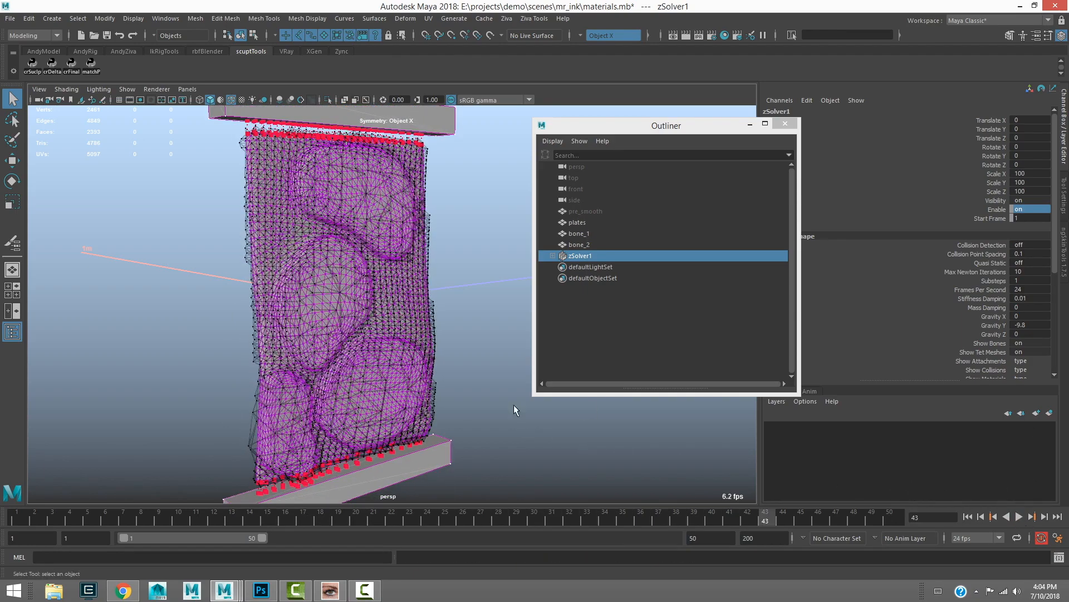
- Rewind and replay the simulation to frame 7 with nothing selected, examining how the plates deform compared with the surrounding tissue
left_click_drag(747, 520, 106, 516)
left_click(221, 397)
left_click_drag(220, 397, 186, 423, "alt")
key("alt+v")
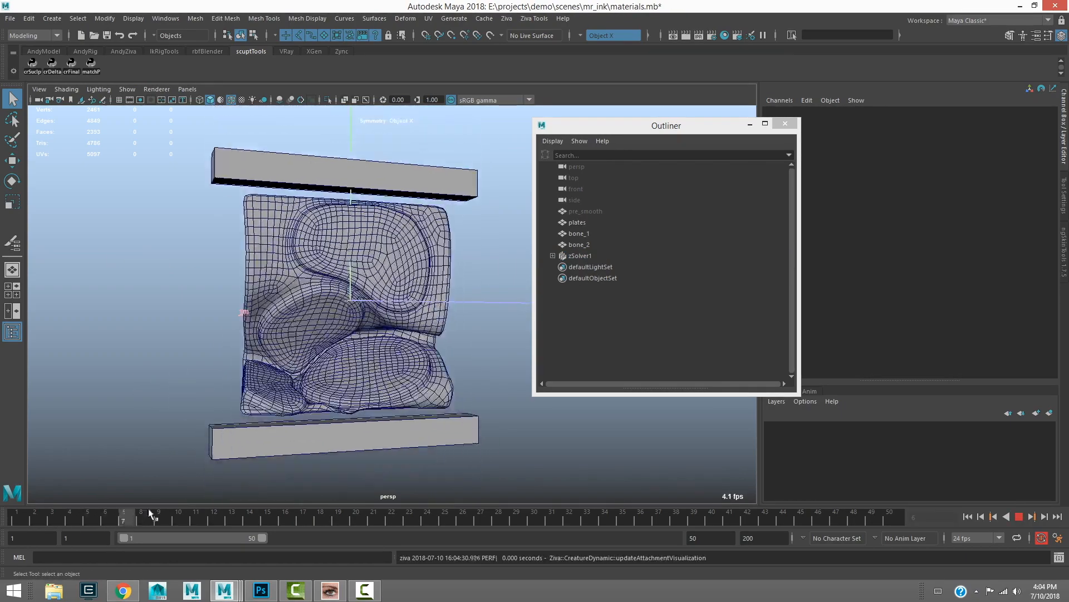
mouse_move(51, 519)
left_mouse_down()
mouse_move(329, 493)
mouse_move(340, 501)
mouse_move(128, 495)
left_mouse_up()
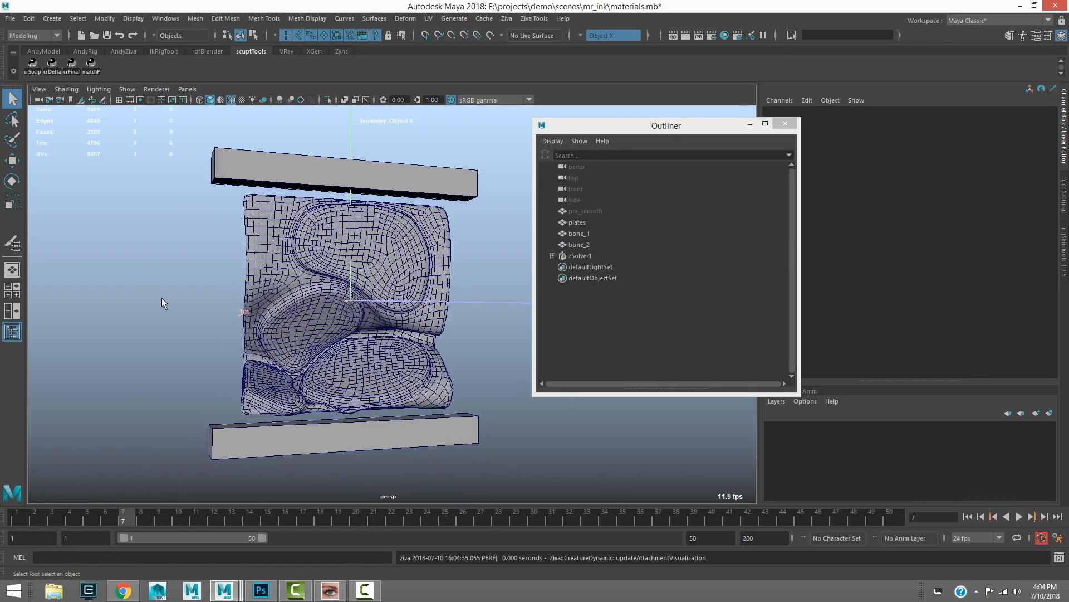